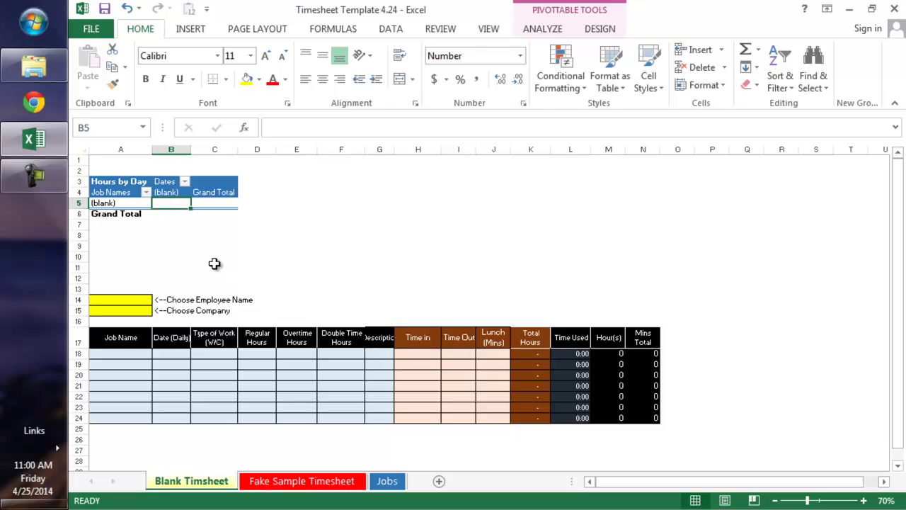
Compare the blank timesheet's entry table with the filled-in example on the Fake Sample Timesheet sheet.
{"action": "left_click", "coordinate": [121, 385]}
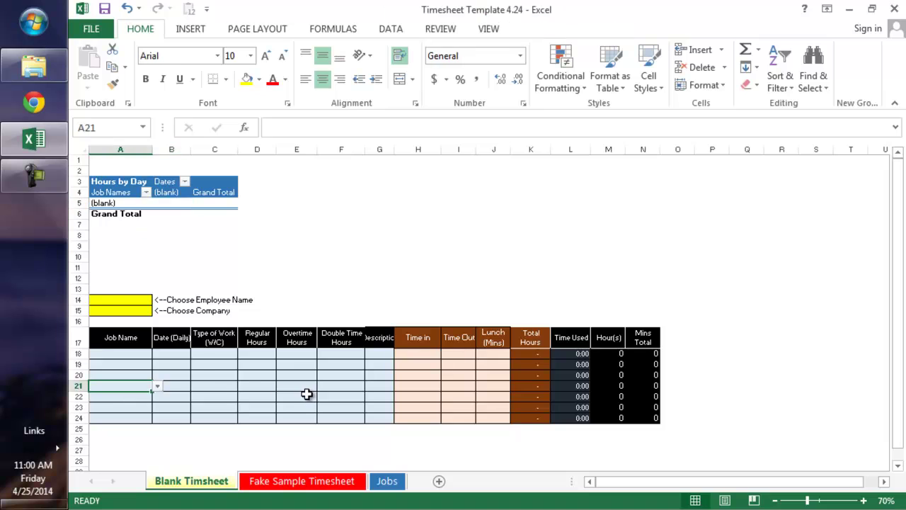
{"action": "left_click", "coordinate": [301, 395]}
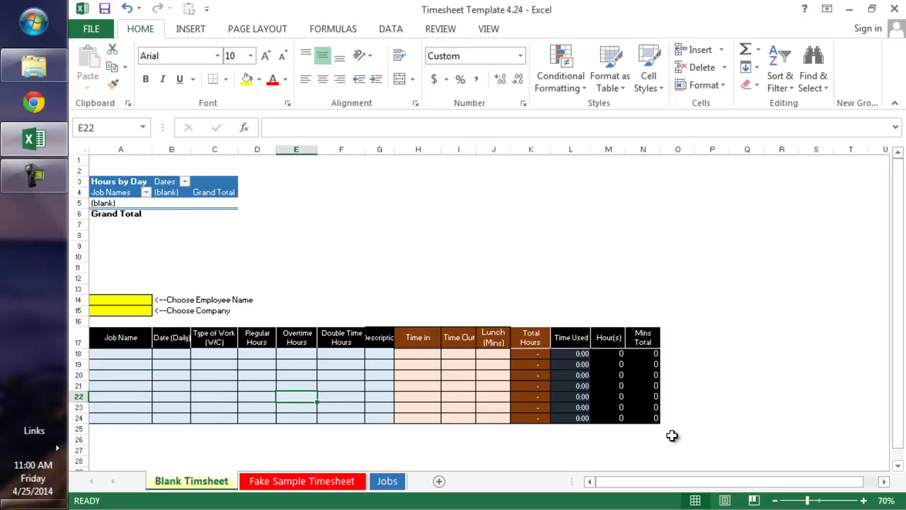
{"action": "left_click", "coordinate": [299, 481]}
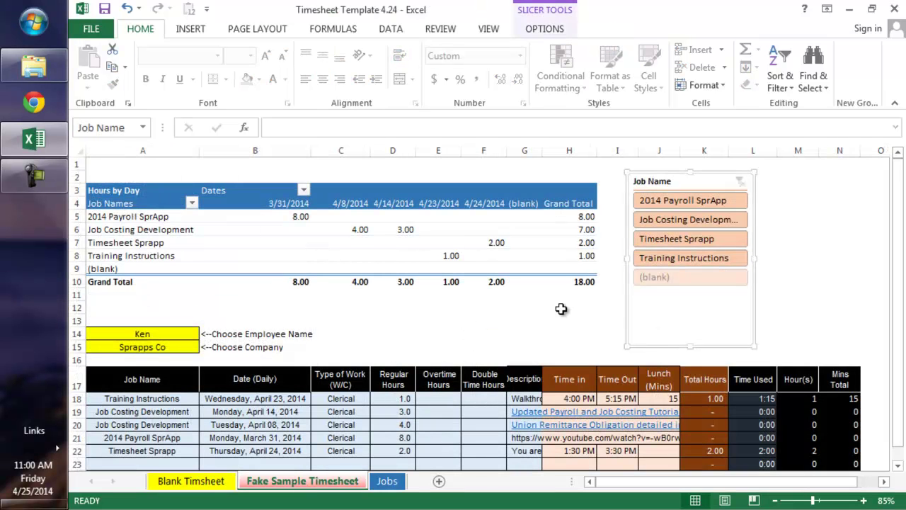
{"action": "left_click", "coordinate": [275, 201]}
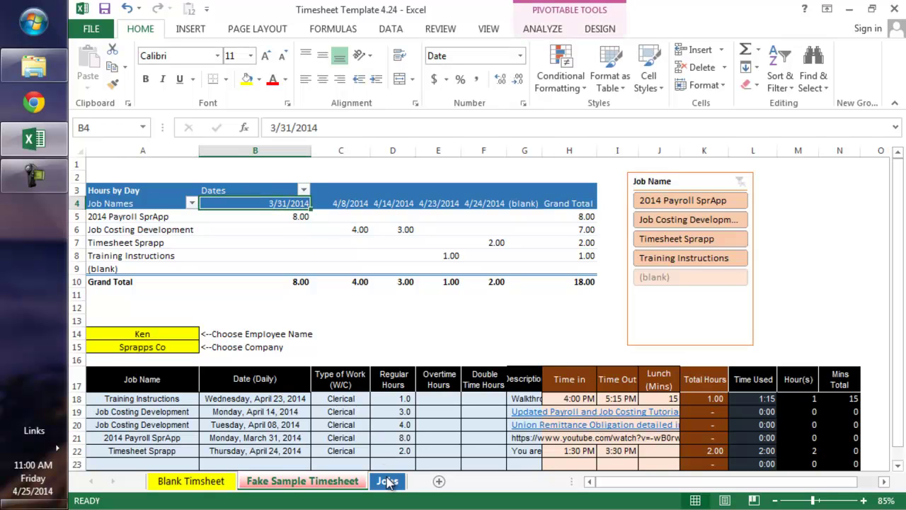
{"action": "left_click", "coordinate": [192, 487]}
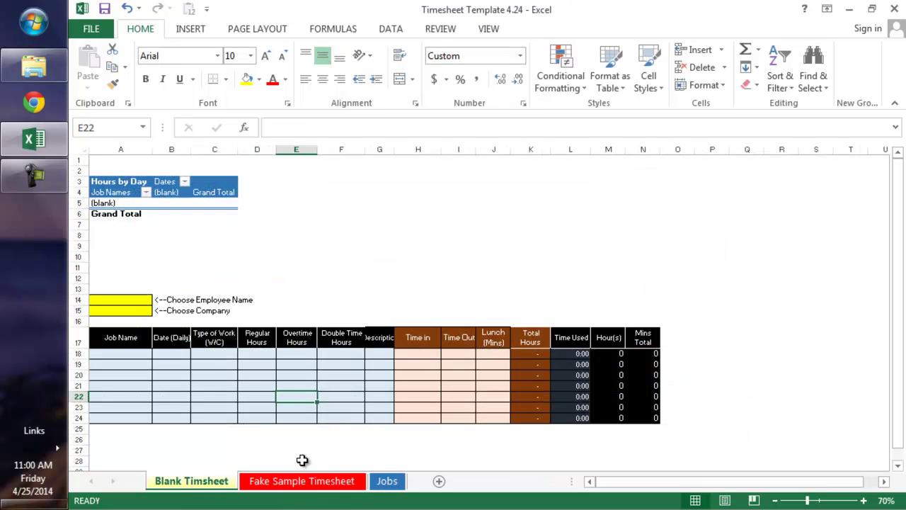
Examine the Job Names, Employee Names, Companies and WC Type of Work columns on the Jobs sheet.
{"action": "left_click", "coordinate": [386, 480]}
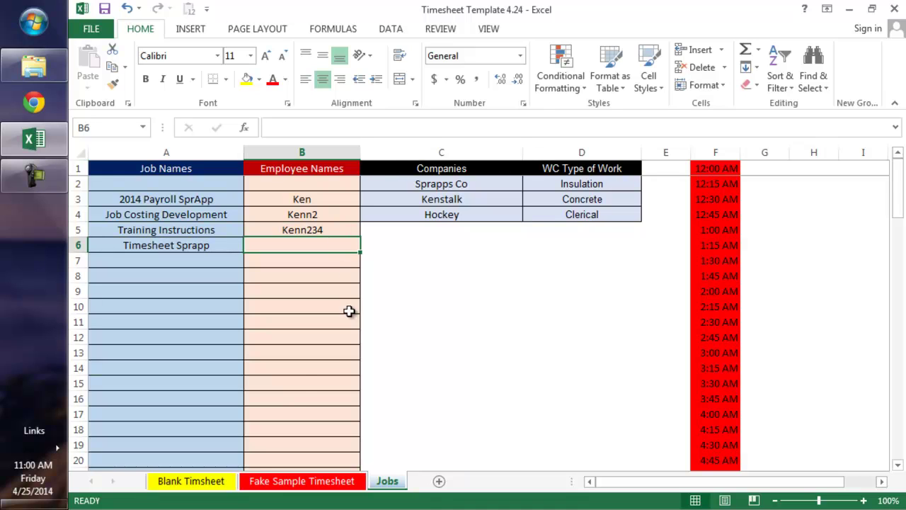
{"action": "left_click", "coordinate": [189, 152]}
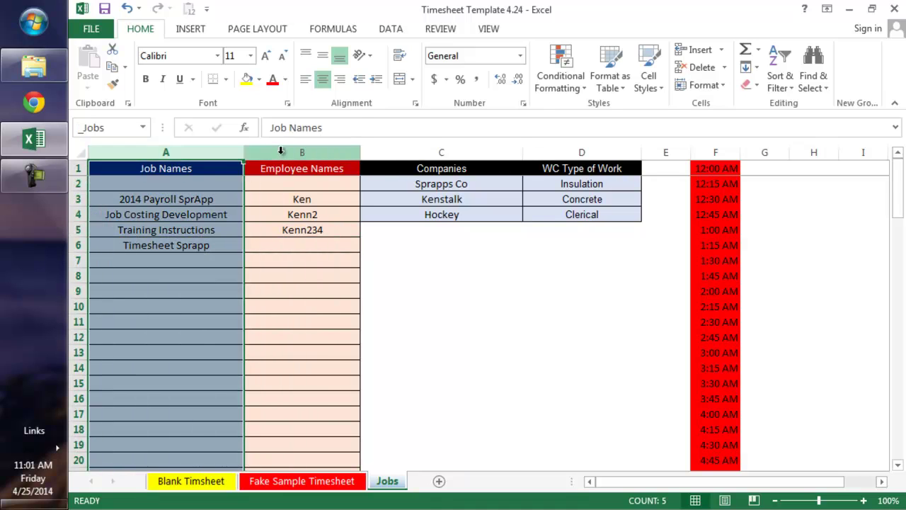
{"action": "left_click", "coordinate": [288, 152]}
{"action": "left_click", "coordinate": [407, 150]}
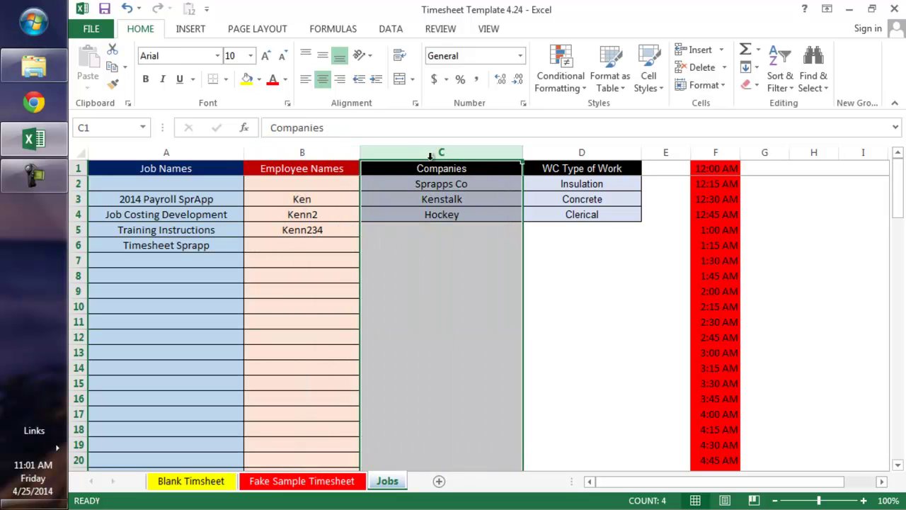
{"action": "left_click", "coordinate": [577, 151]}
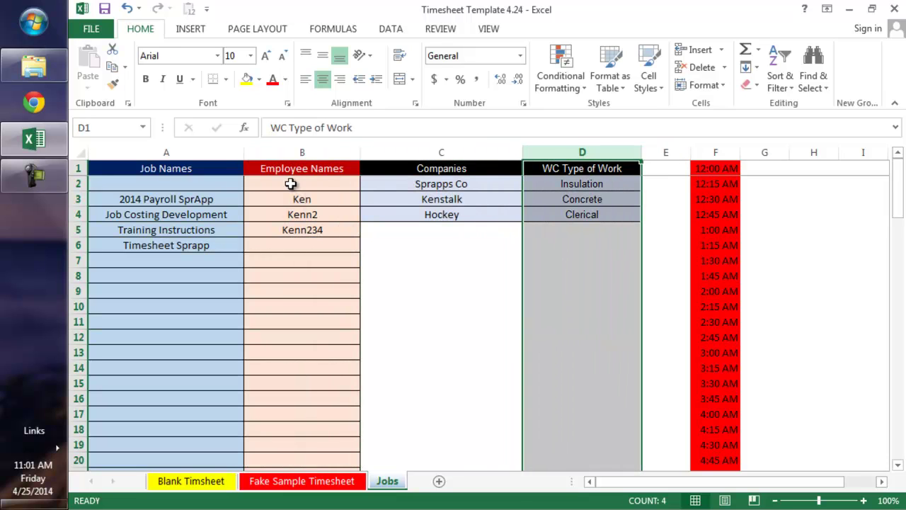
{"action": "left_click", "coordinate": [167, 150]}
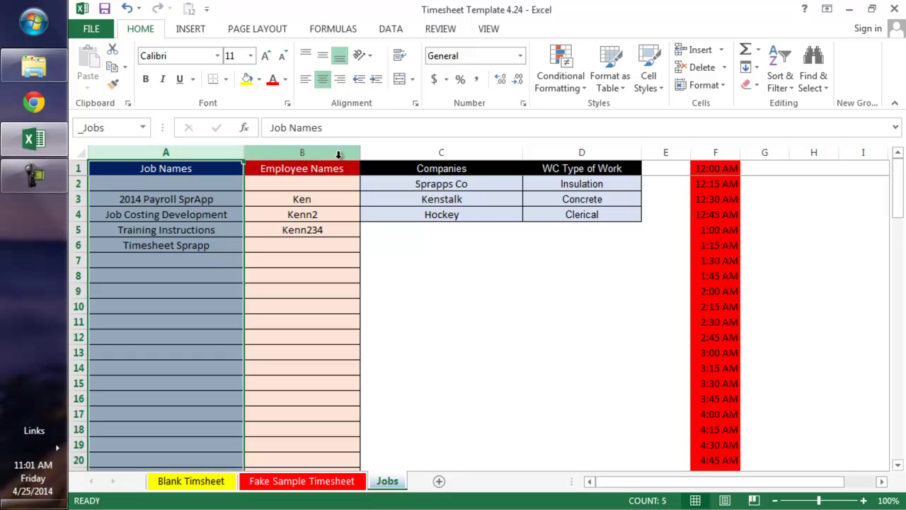
{"action": "left_click", "coordinate": [292, 248]}
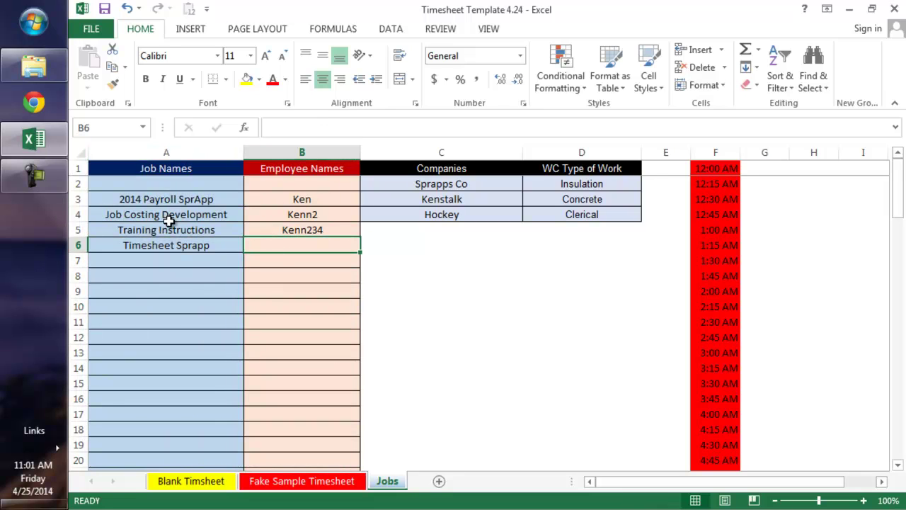
Go through the individual entries in the Job Names list on the Jobs sheet.
{"action": "left_click", "coordinate": [186, 201]}
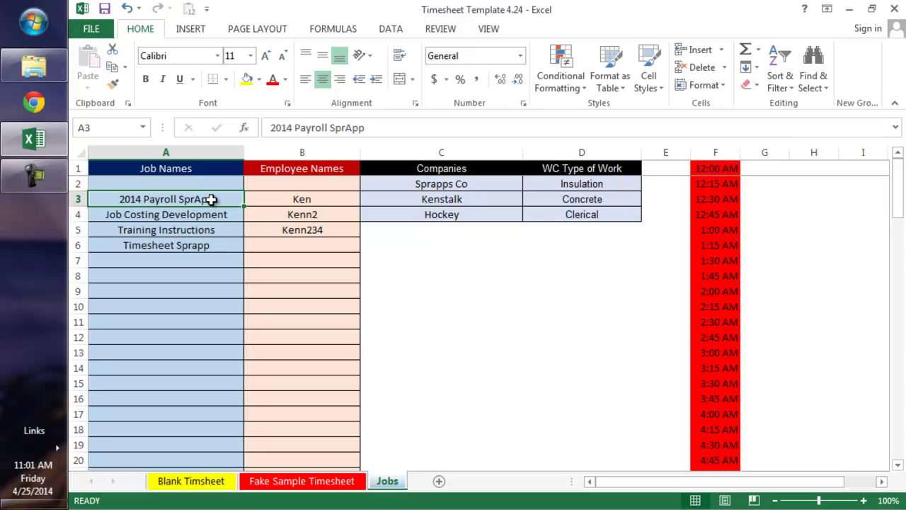
{"action": "left_click", "coordinate": [217, 228]}
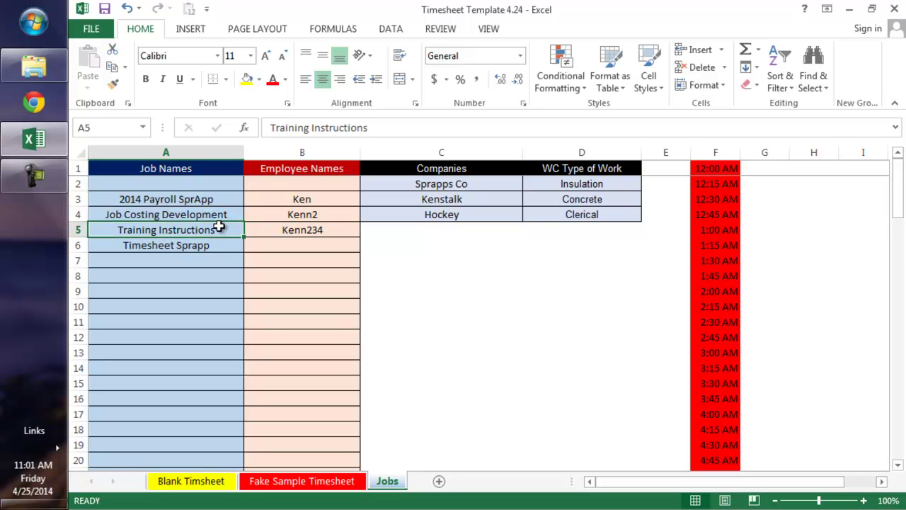
{"action": "left_click", "coordinate": [203, 204]}
{"action": "left_click", "coordinate": [200, 214]}
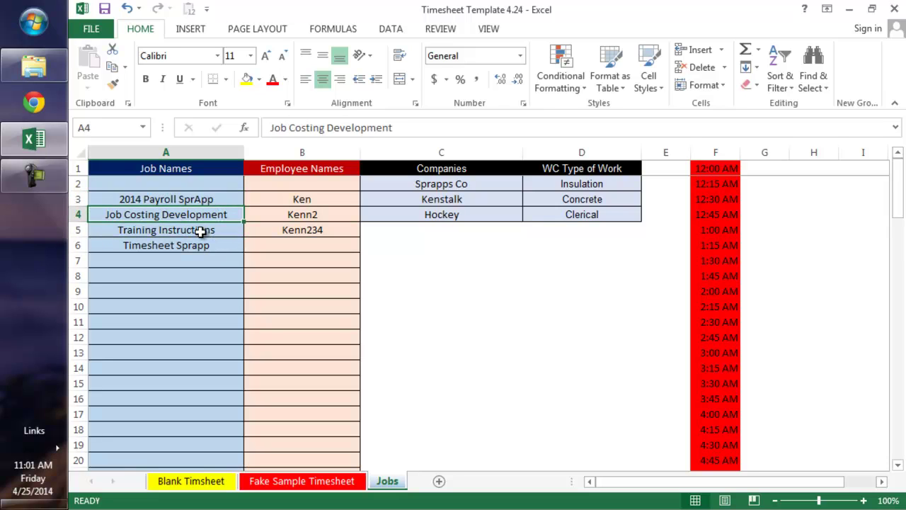
{"action": "left_click", "coordinate": [203, 232]}
{"action": "left_click", "coordinate": [203, 246]}
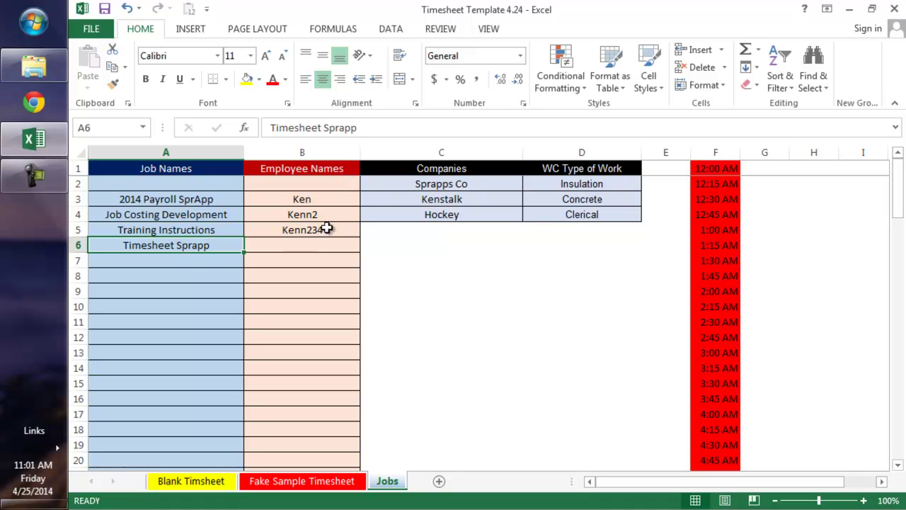
Replace the employee entry in cell B4 of the Jobs sheet with "Your name".
{"action": "left_click_drag", "start_coordinate": [315, 202], "coordinate": [313, 228]}
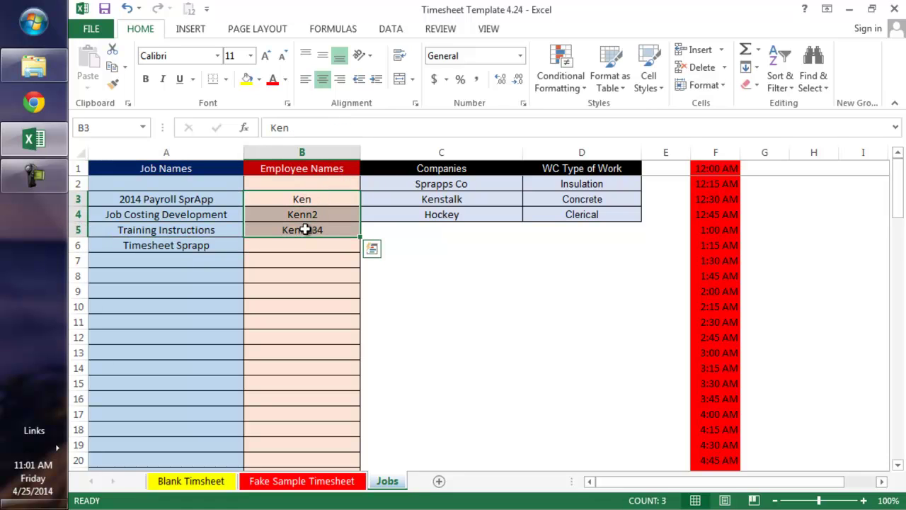
{"action": "left_click", "coordinate": [310, 213]}
{"action": "type", "text": "Your name"}
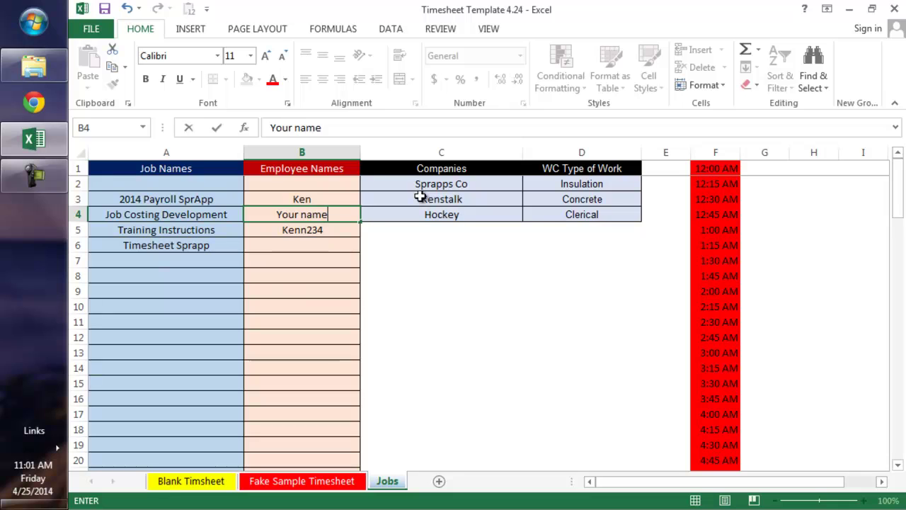
{"action": "key", "text": "Tab"}
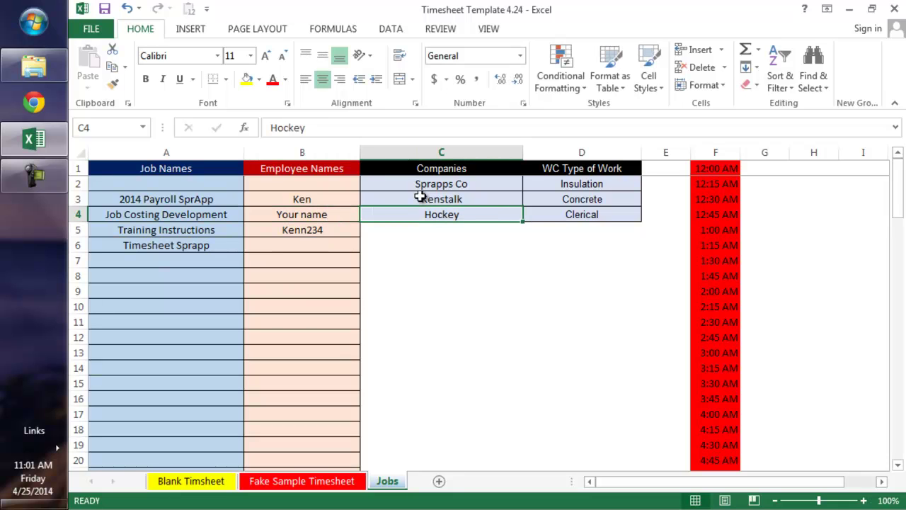
Review the company and work type entries and the time list in column F of the Jobs sheet.
{"action": "left_click", "coordinate": [443, 185]}
{"action": "left_click", "coordinate": [444, 197]}
{"action": "left_click", "coordinate": [447, 226]}
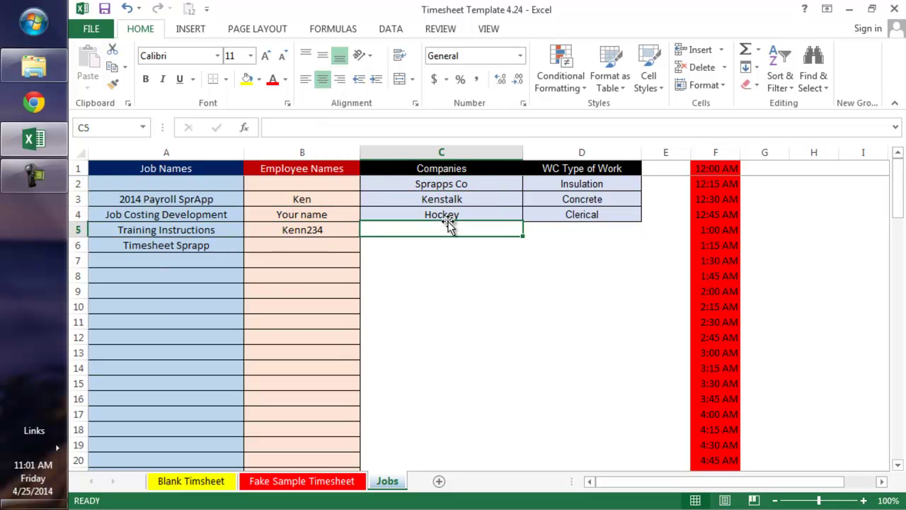
{"action": "left_click", "coordinate": [502, 212]}
{"action": "left_click", "coordinate": [470, 183]}
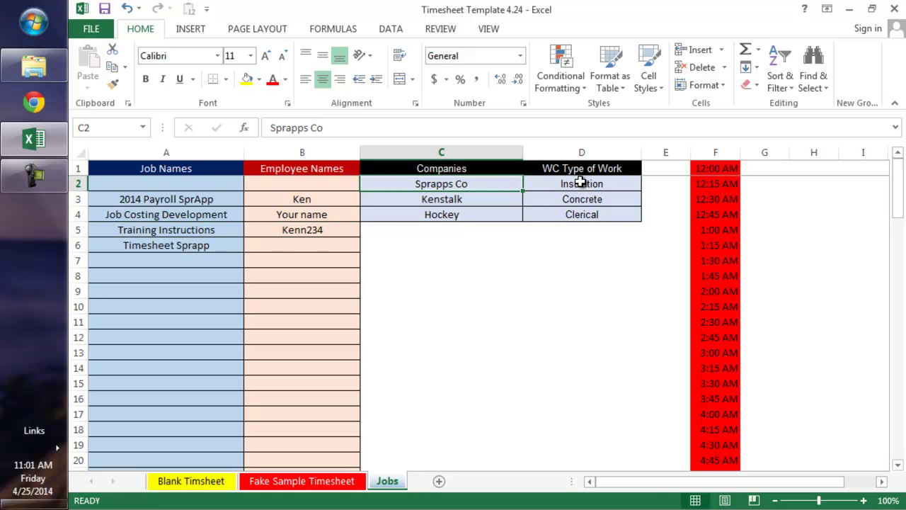
{"action": "left_click_drag", "start_coordinate": [580, 182], "coordinate": [586, 212]}
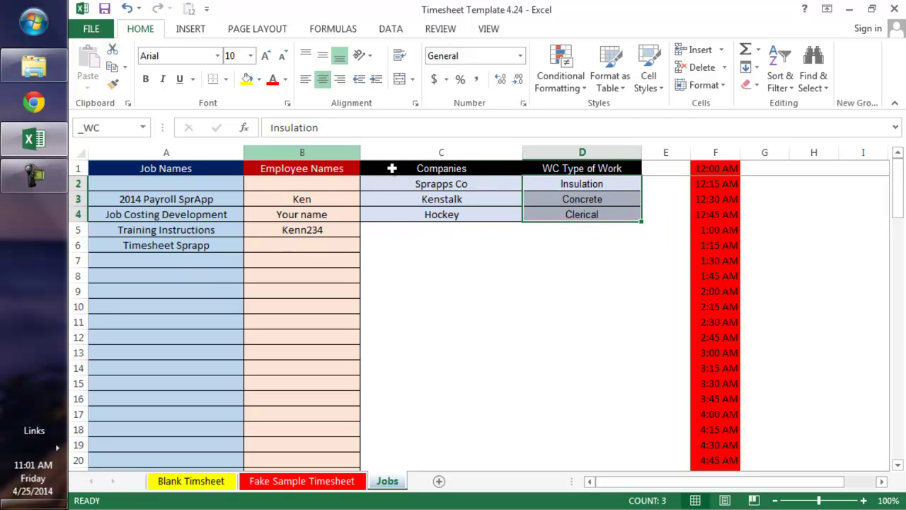
{"action": "left_click", "coordinate": [603, 200]}
{"action": "left_click", "coordinate": [601, 212]}
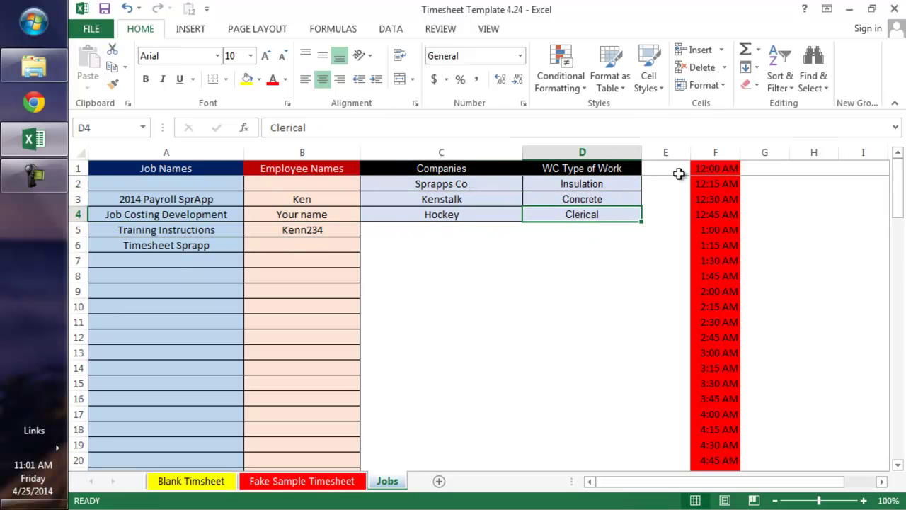
{"action": "left_click", "coordinate": [714, 152]}
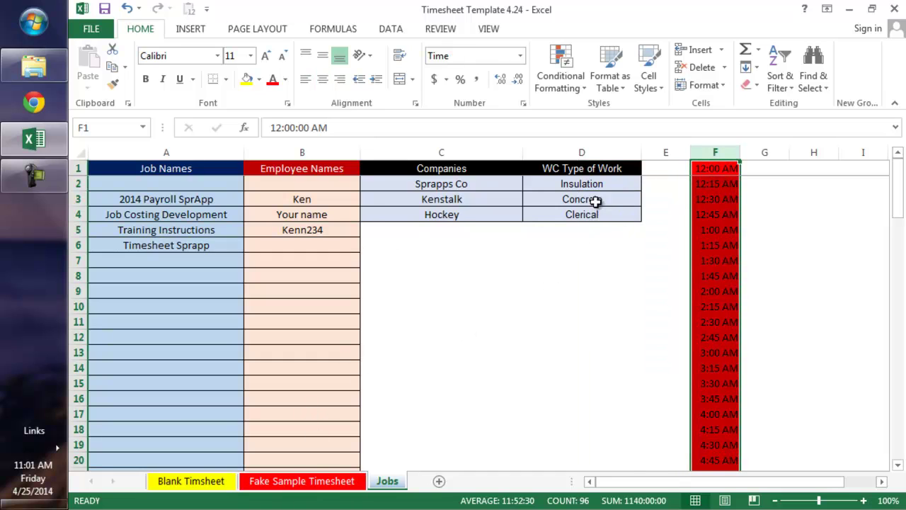
On the Blank Timsheet sheet, choose the first listed employee name in A14 and the company Sprapps Co in A15.
{"action": "left_click", "coordinate": [228, 486]}
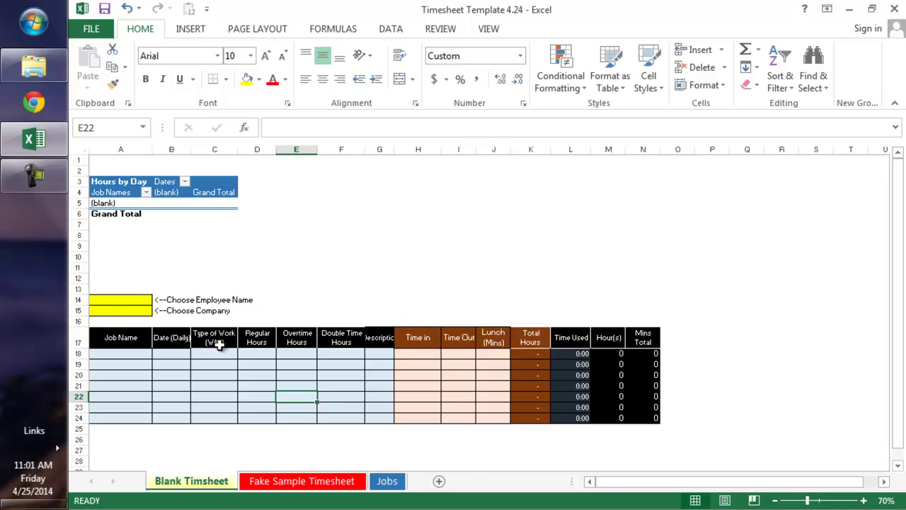
{"action": "scroll", "coordinate": [219, 343], "scroll_direction": "up", "scroll_amount": 3}
{"action": "scroll", "coordinate": [340, 358], "scroll_direction": "down", "scroll_amount": 1}
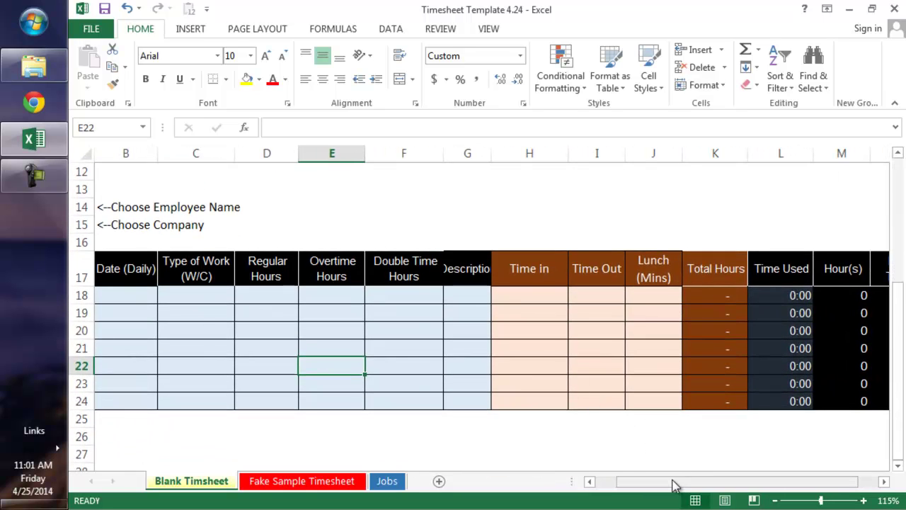
{"action": "left_click_drag", "start_coordinate": [675, 485], "coordinate": [445, 483]}
{"action": "left_click", "coordinate": [166, 205]}
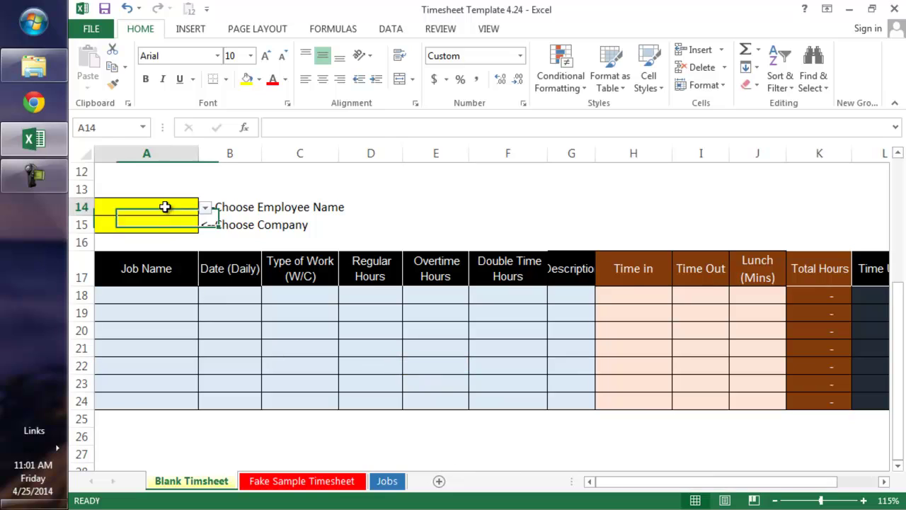
{"action": "left_click", "coordinate": [204, 208]}
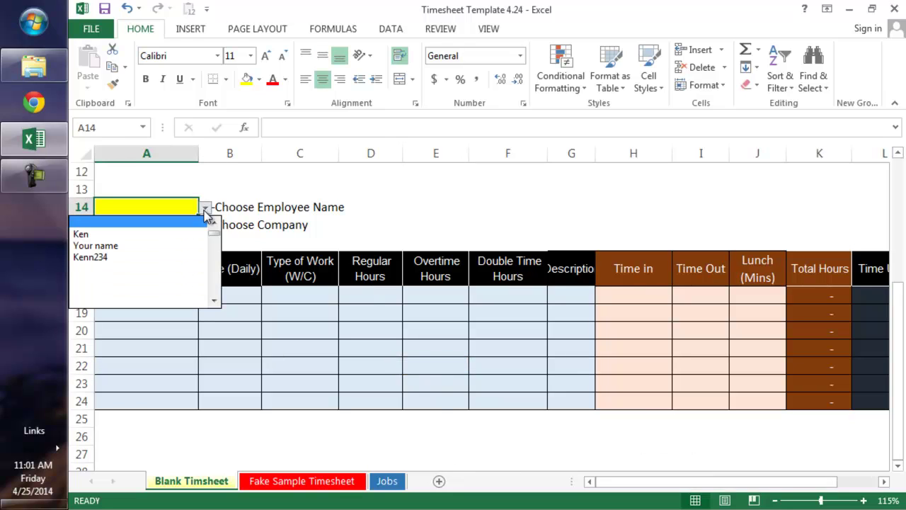
{"action": "left_click", "coordinate": [183, 232]}
{"action": "left_click", "coordinate": [176, 225]}
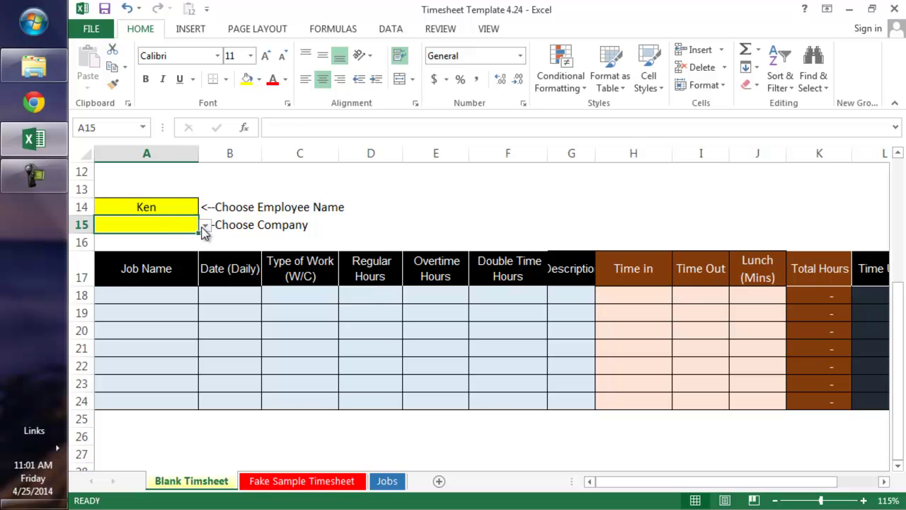
{"action": "left_click", "coordinate": [204, 226]}
{"action": "left_click", "coordinate": [191, 241]}
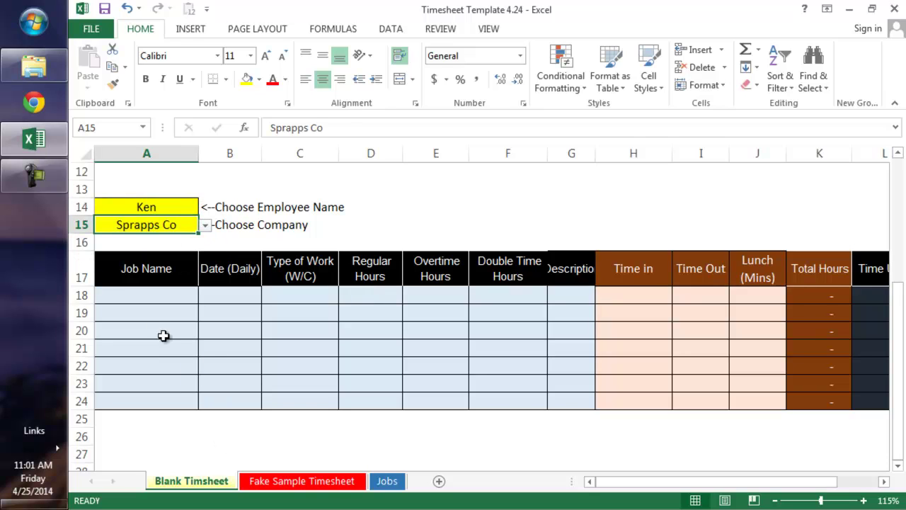
Check the source list of job names on the Jobs sheet and choose Timesheet Sprapp as the job name in A18.
{"action": "left_click", "coordinate": [141, 293]}
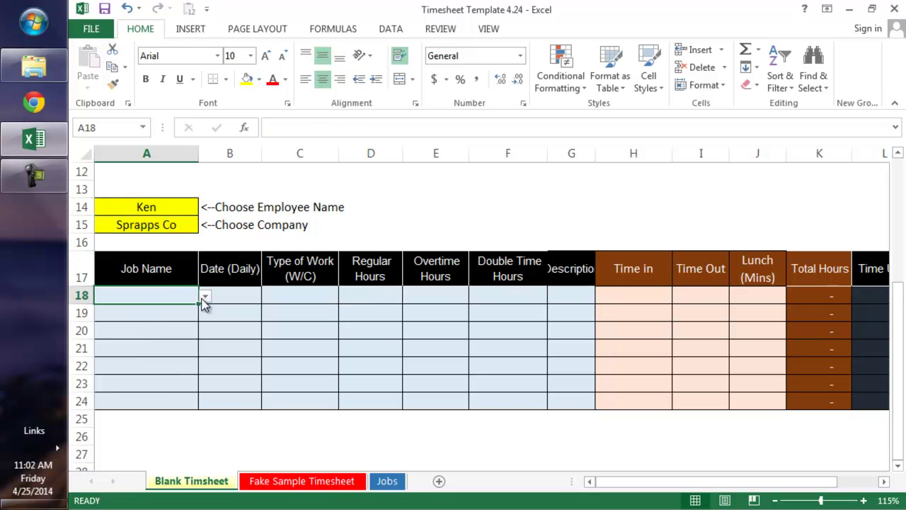
{"action": "left_click", "coordinate": [386, 481]}
{"action": "left_click", "coordinate": [194, 152]}
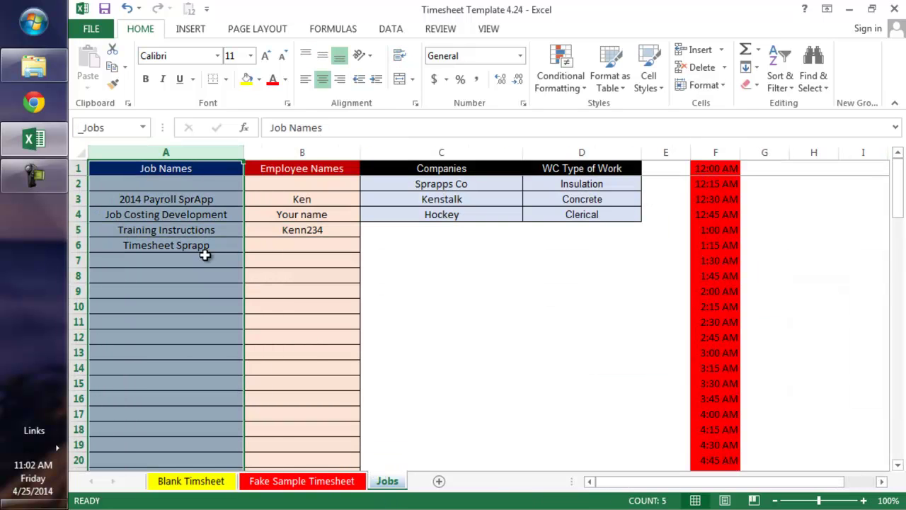
{"action": "left_click", "coordinate": [211, 479]}
{"action": "left_click", "coordinate": [206, 296]}
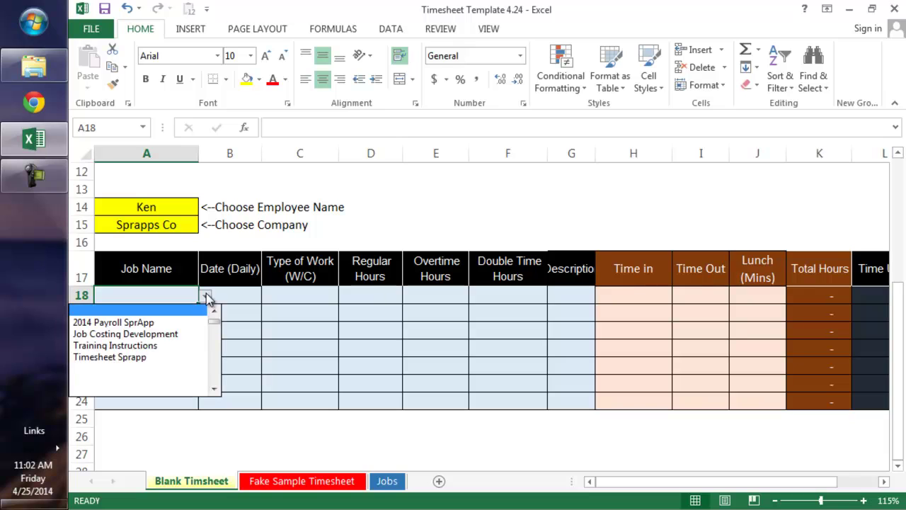
{"action": "left_click", "coordinate": [183, 358]}
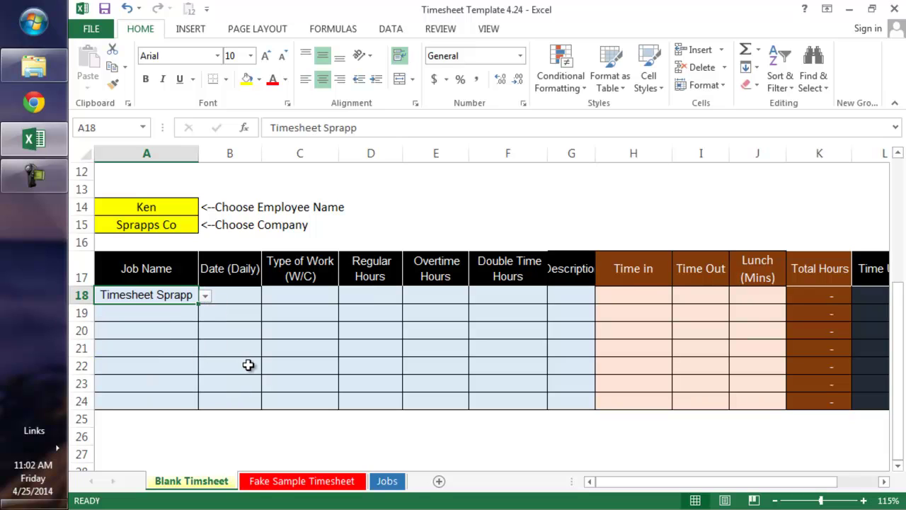
Enter the date April 25, 2014 in B18 and widen column B to fit it.
{"action": "left_click", "coordinate": [232, 293]}
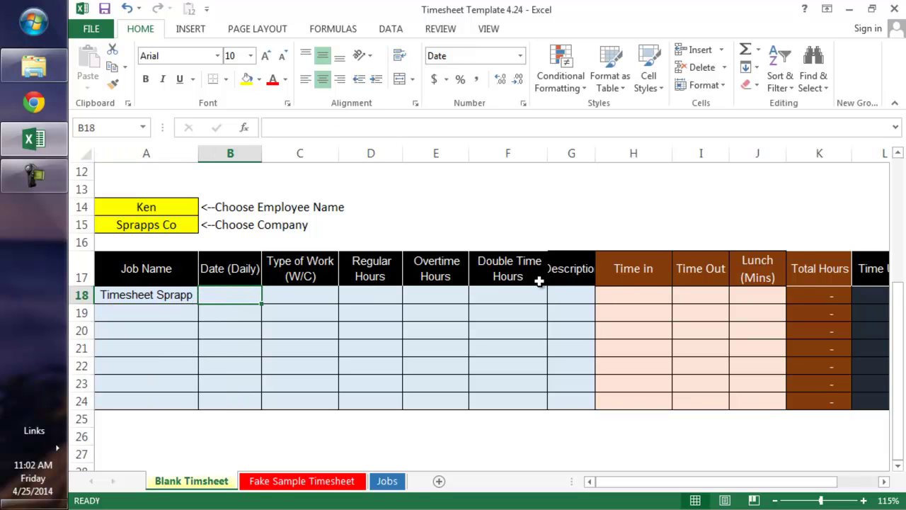
{"action": "type", "text": "4/2"}
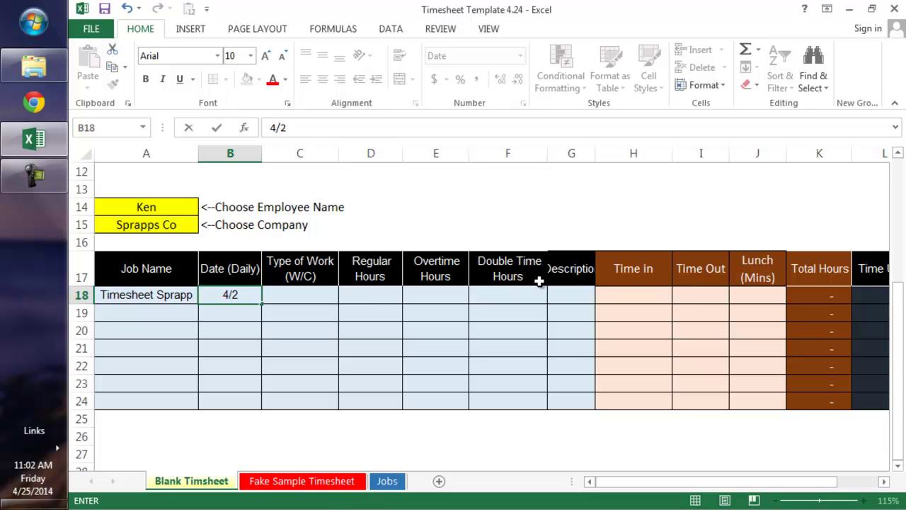
{"action": "key", "text": "Return"}
{"action": "scroll", "coordinate": [299, 323], "scroll_direction": "up", "scroll_amount": 2}
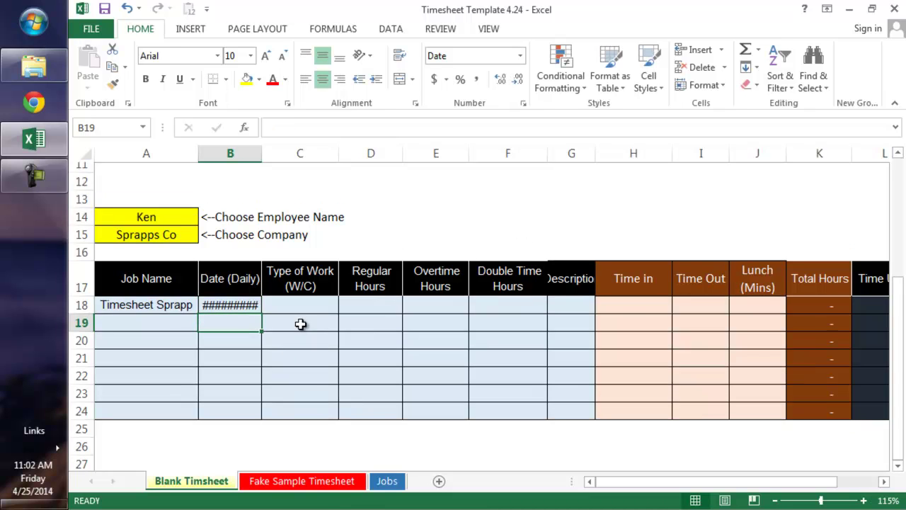
{"action": "double_click", "coordinate": [262, 153]}
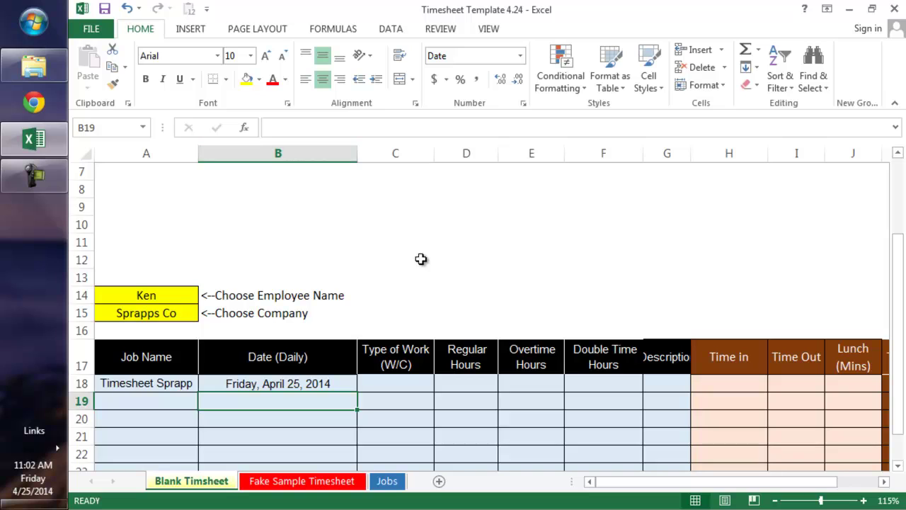
{"action": "scroll", "coordinate": [420, 259], "scroll_direction": "up", "scroll_amount": 2}
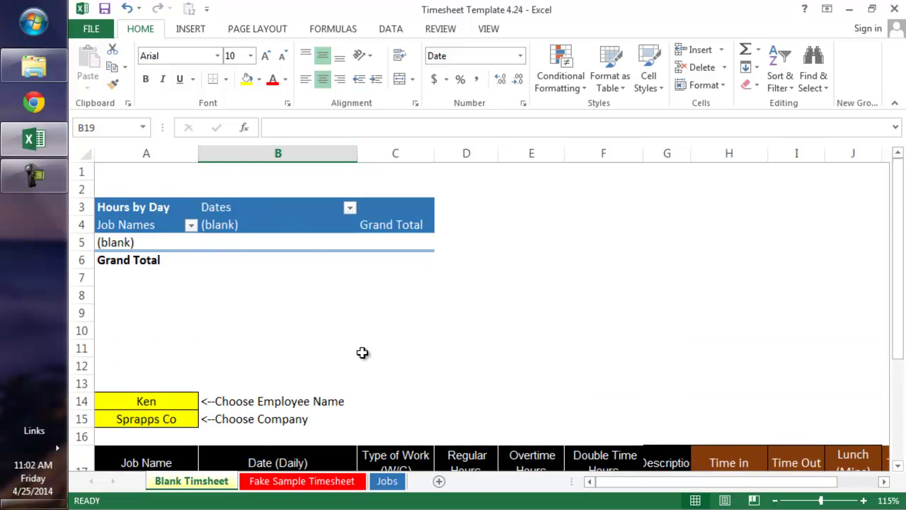
{"action": "scroll", "coordinate": [313, 288], "scroll_direction": "down", "scroll_amount": 3}
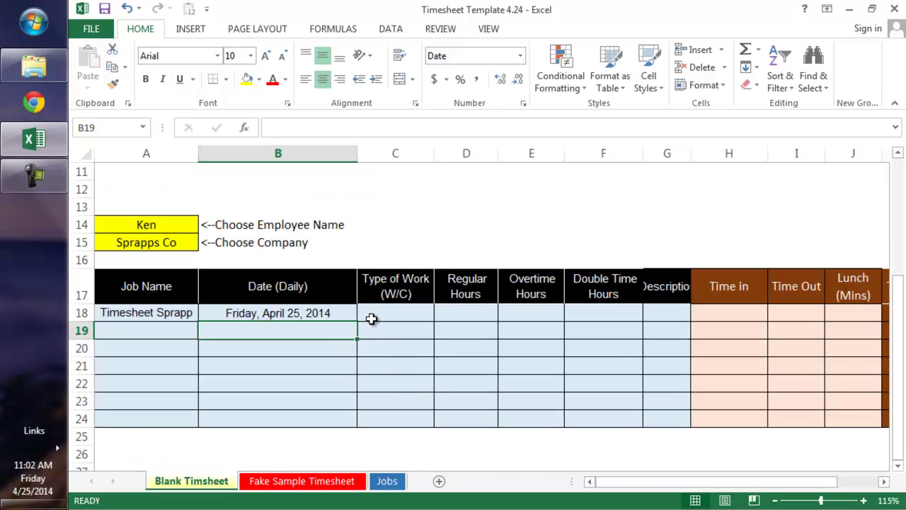
Check the work types offered in C18 and insert a cell containing Video above Clerical in column D of the Jobs sheet, shifting cells down.
{"action": "left_click", "coordinate": [372, 315]}
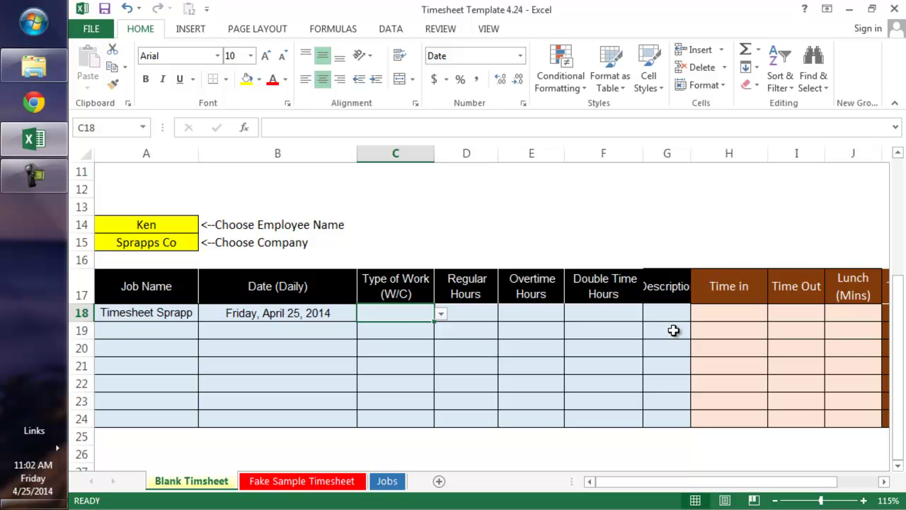
{"action": "left_click", "coordinate": [441, 314]}
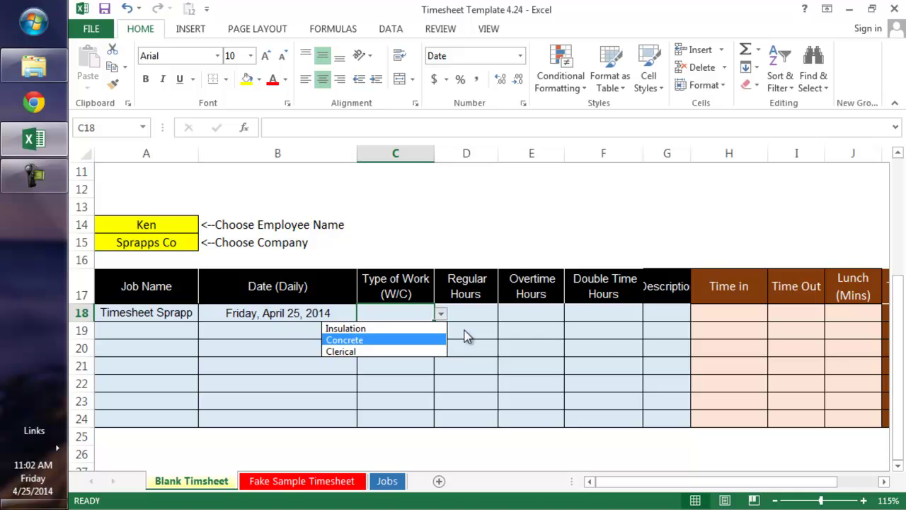
{"action": "key", "text": "Escape"}
{"action": "left_click", "coordinate": [387, 480]}
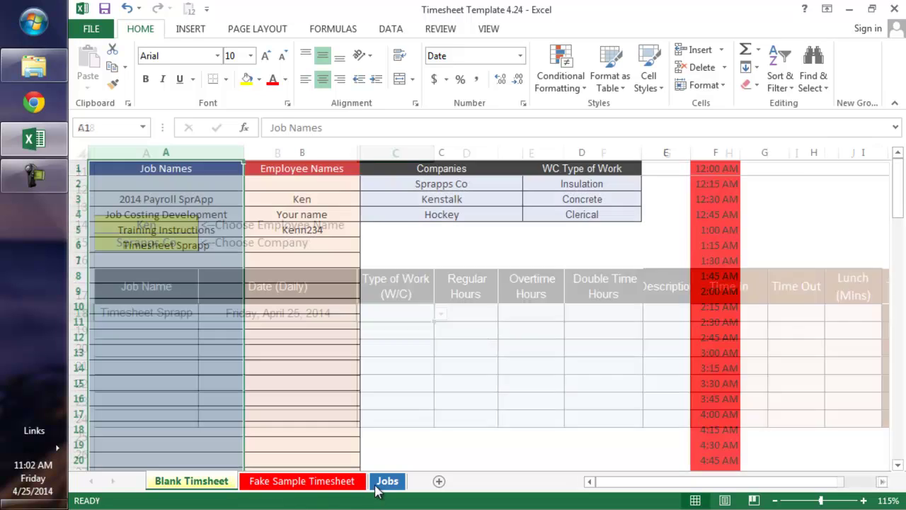
{"action": "left_click", "coordinate": [581, 218]}
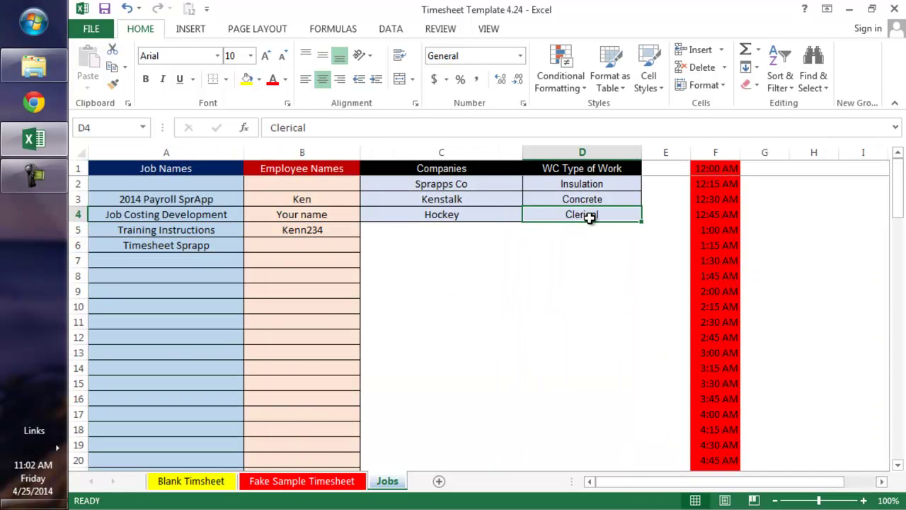
{"action": "right_click", "coordinate": [585, 218]}
{"action": "left_click", "coordinate": [646, 305]}
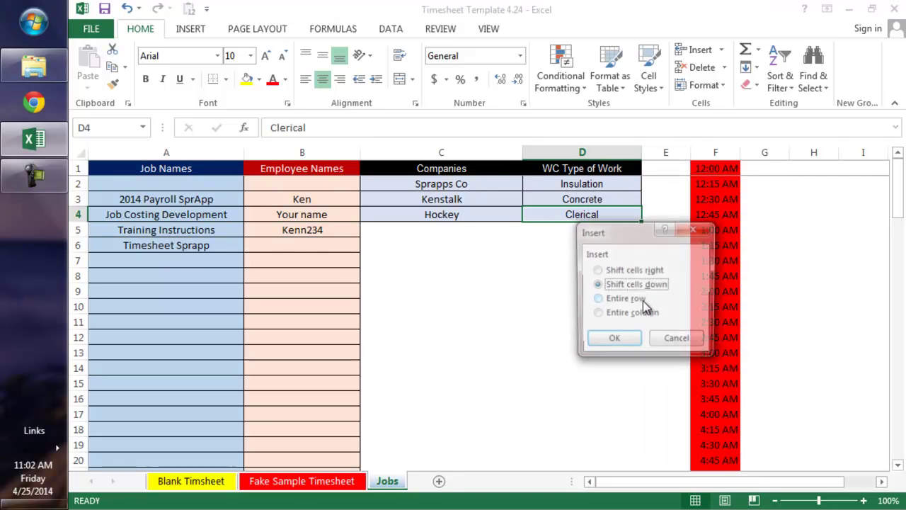
{"action": "left_click", "coordinate": [614, 338]}
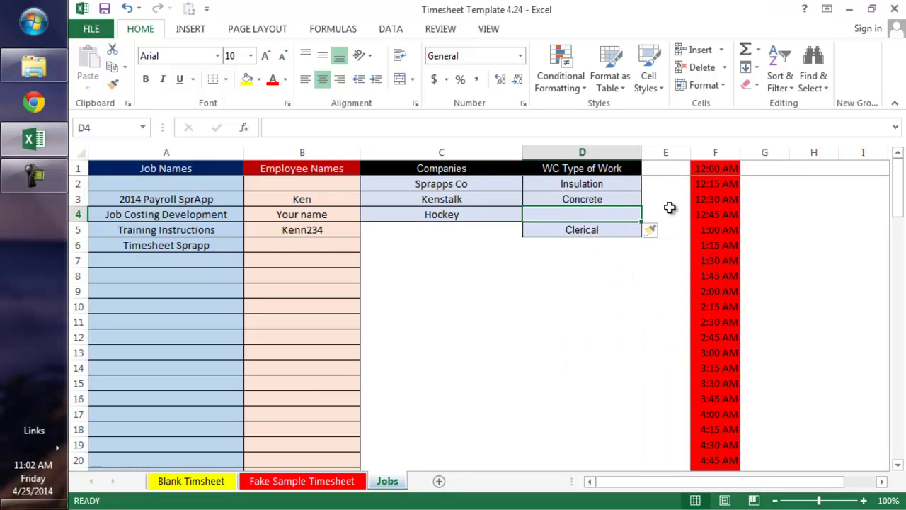
{"action": "type", "text": "Vidf"}
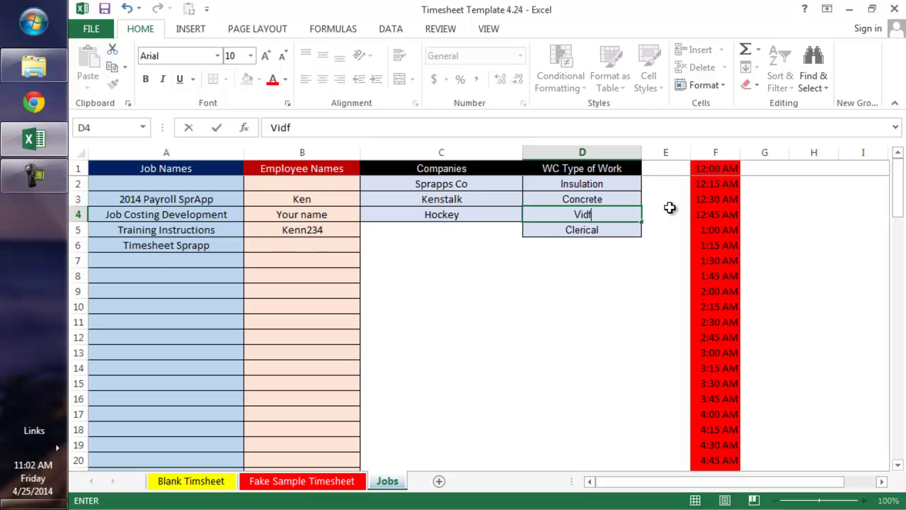
{"action": "key", "text": "BackSpace"}
{"action": "type", "text": "eo"}
{"action": "key", "text": "Return"}
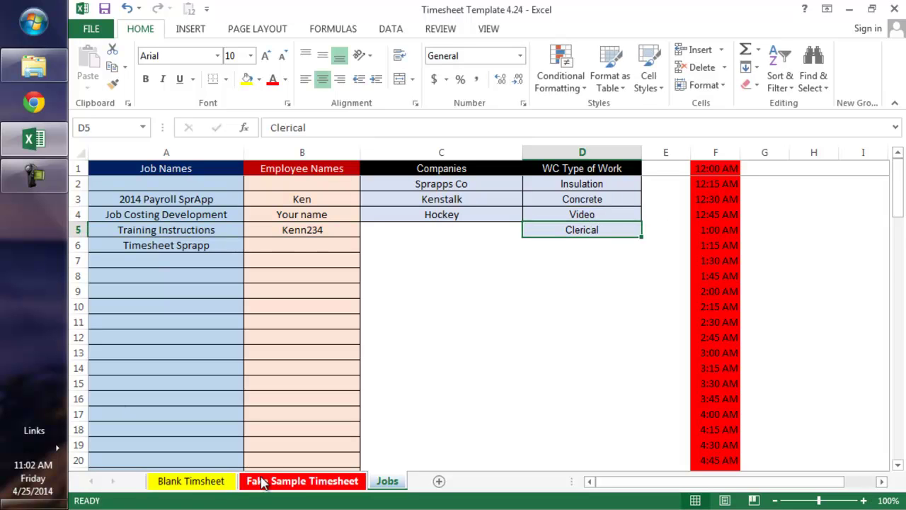
Choose Video as the type of work in C18 of the Blank Timsheet sheet.
{"action": "left_click", "coordinate": [224, 487]}
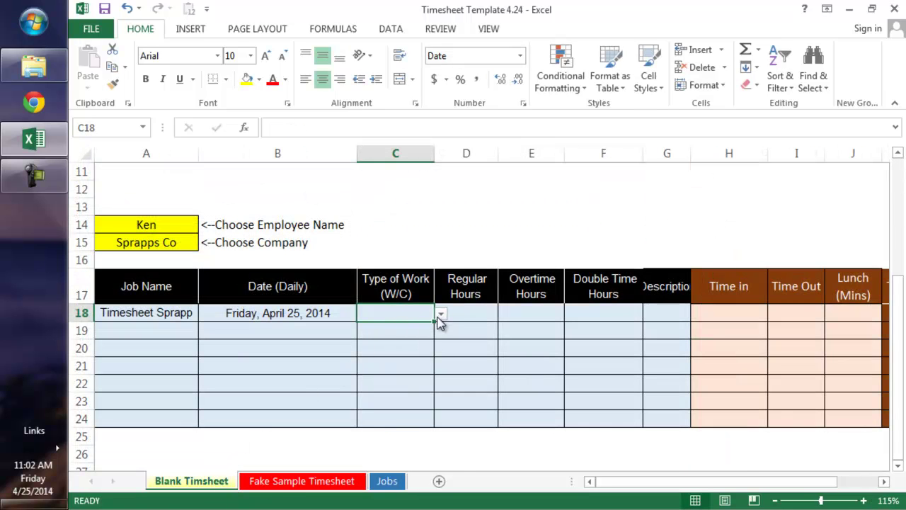
{"action": "left_click", "coordinate": [441, 313]}
{"action": "left_click", "coordinate": [425, 351]}
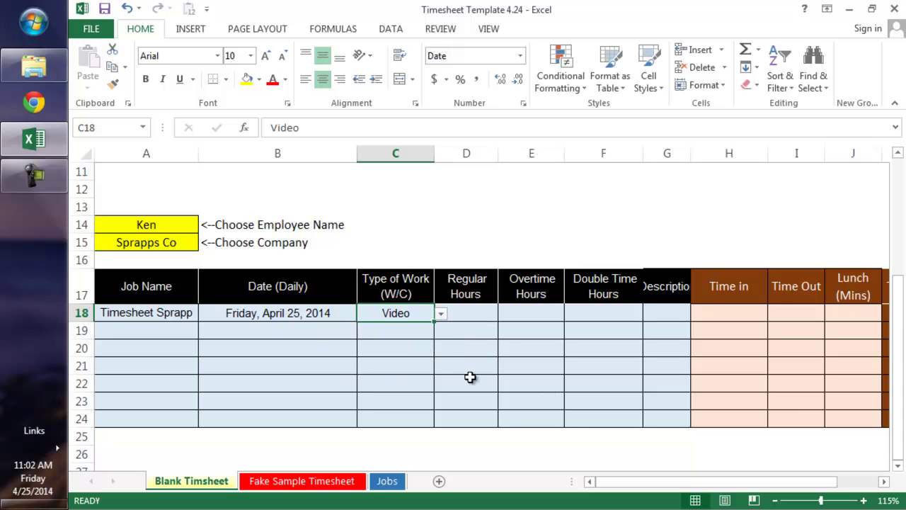
Enter 1.5 regular hours in D18 for the first timesheet row.
{"action": "left_click", "coordinate": [489, 310]}
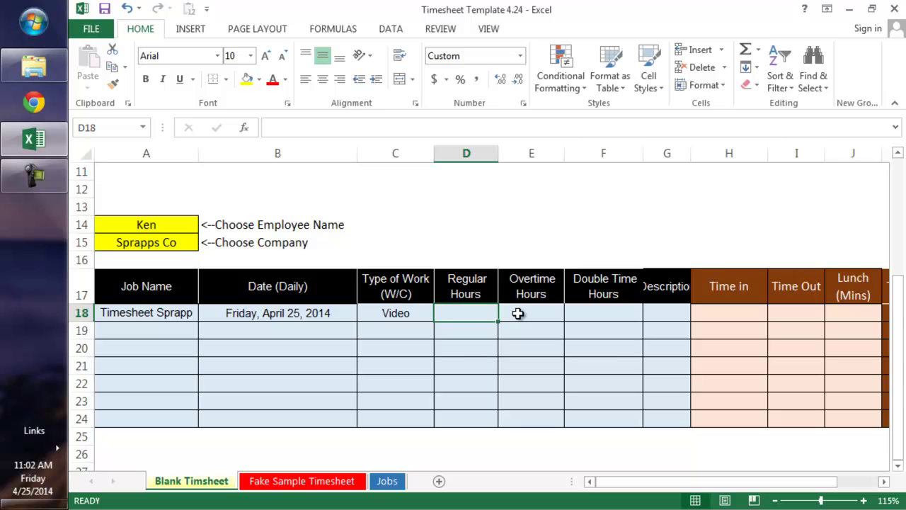
{"action": "left_click", "coordinate": [736, 313]}
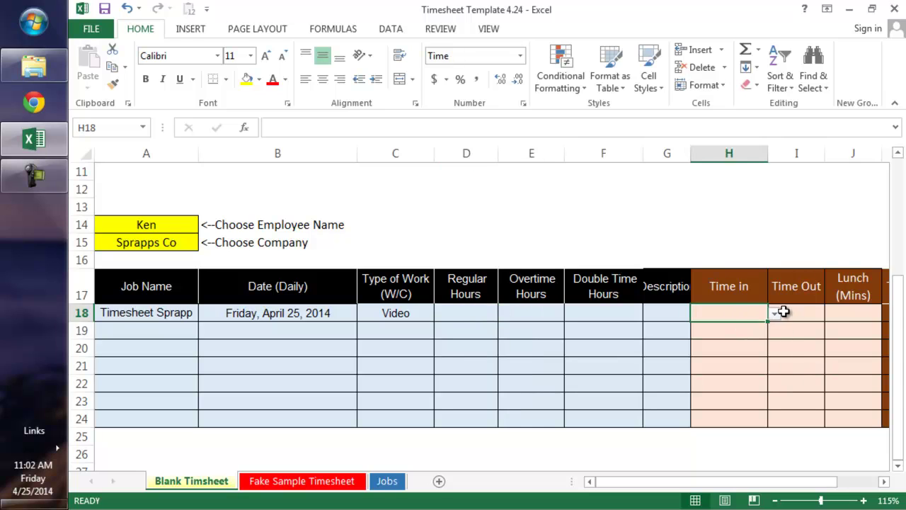
{"action": "left_click", "coordinate": [783, 311]}
{"action": "left_click", "coordinate": [486, 313]}
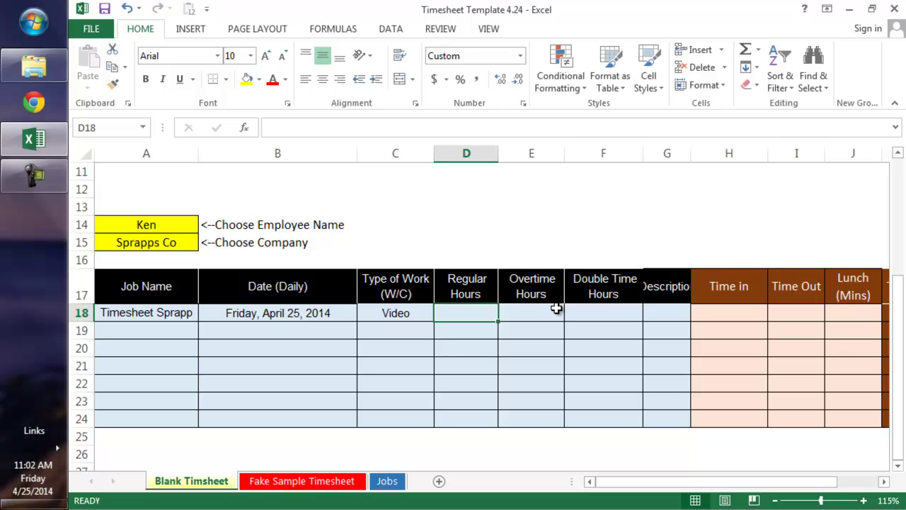
{"action": "type", "text": "1.5"}
{"action": "key", "text": "Return"}
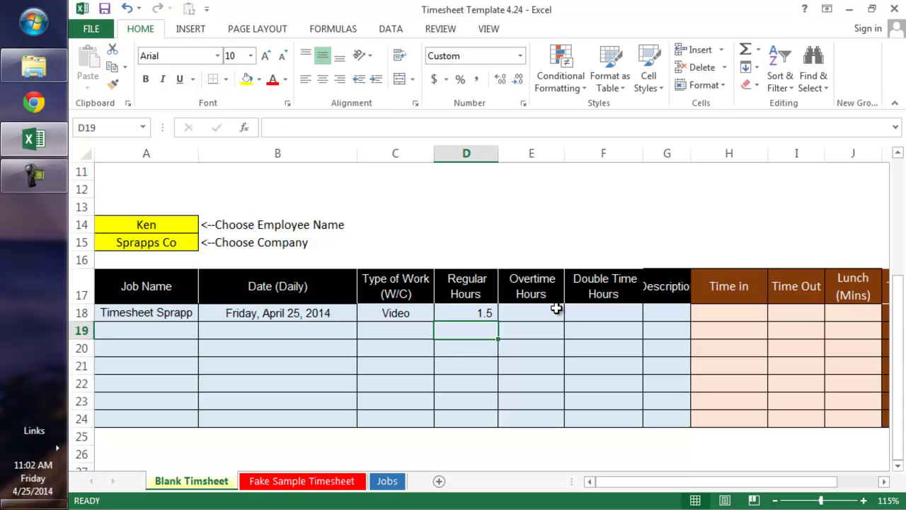
Fill in the description in G18 with "Showed how to enter in time".
{"action": "key", "text": "Up"}
{"action": "left_click", "coordinate": [556, 309]}
{"action": "key", "text": "Tab"}
{"action": "key", "text": "Tab"}
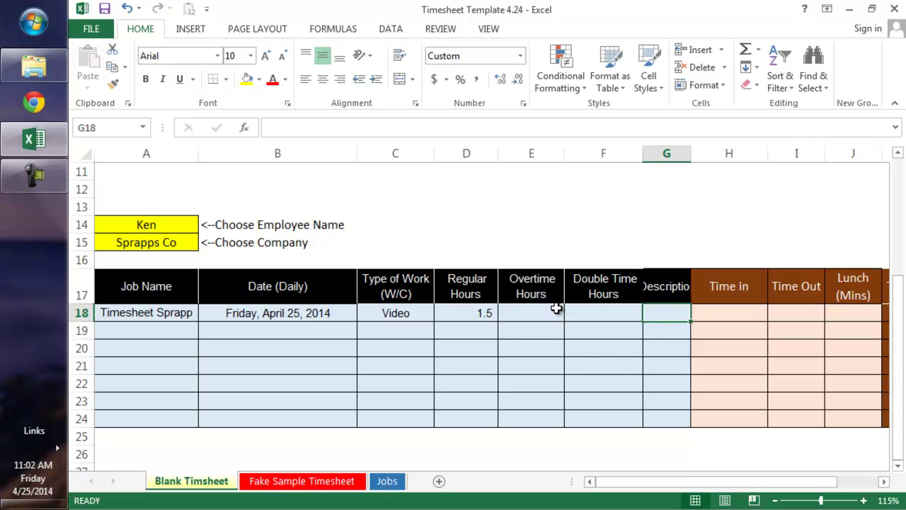
{"action": "type", "text": "SHo"}
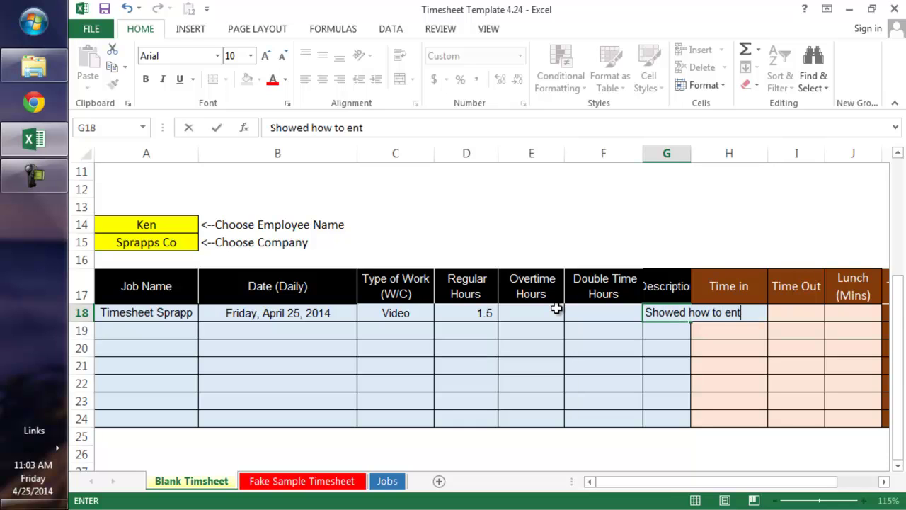
{"action": "key", "text": "Tab"}
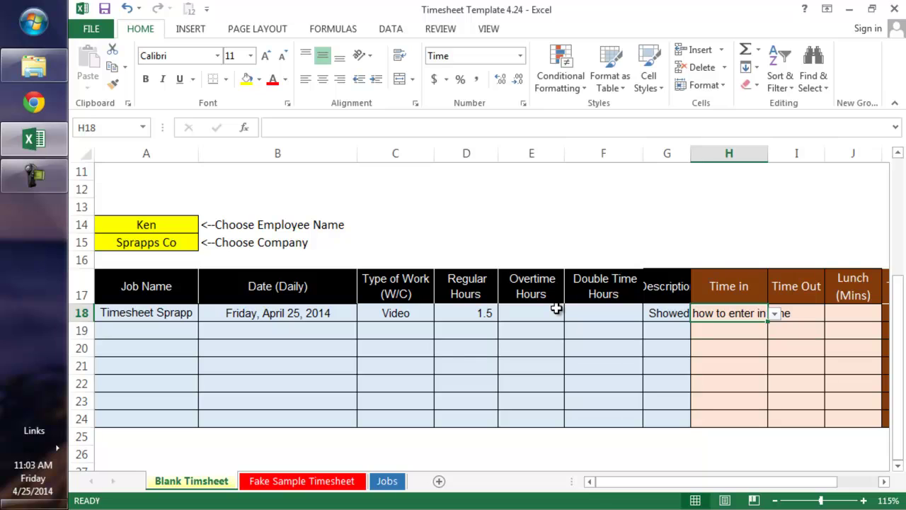
Choose 10:00 AM as the Time In for H18 from its list of times.
{"action": "left_click", "coordinate": [775, 313]}
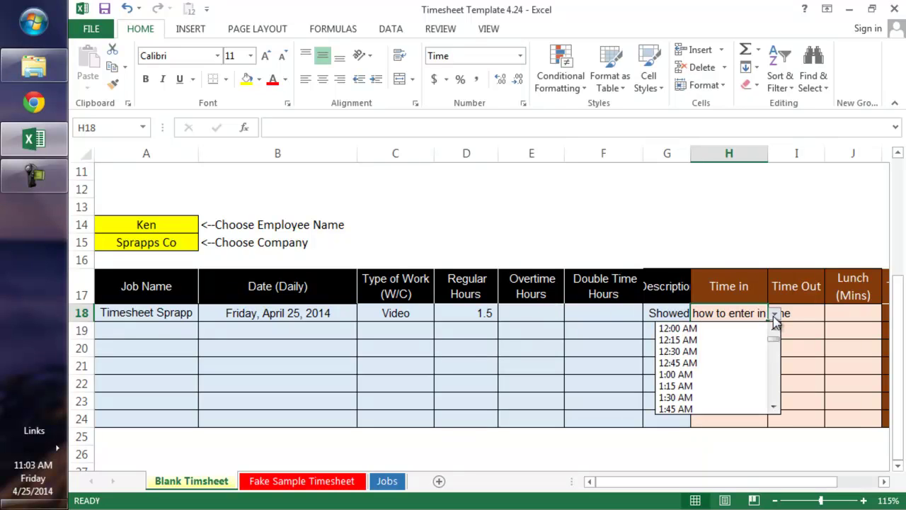
{"action": "left_click", "coordinate": [776, 357]}
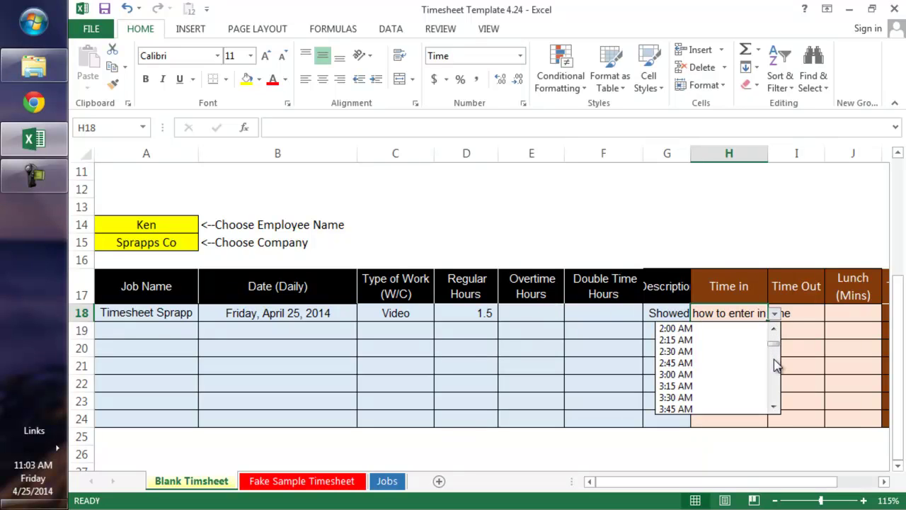
{"action": "left_click", "coordinate": [776, 367]}
{"action": "left_click", "coordinate": [776, 366]}
{"action": "left_click", "coordinate": [776, 366]}
{"action": "left_click", "coordinate": [776, 367]}
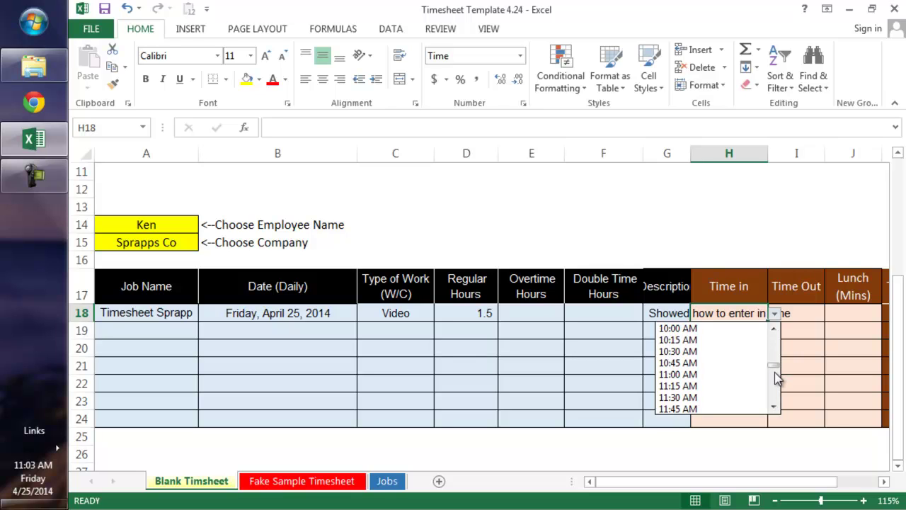
{"action": "left_click", "coordinate": [733, 329]}
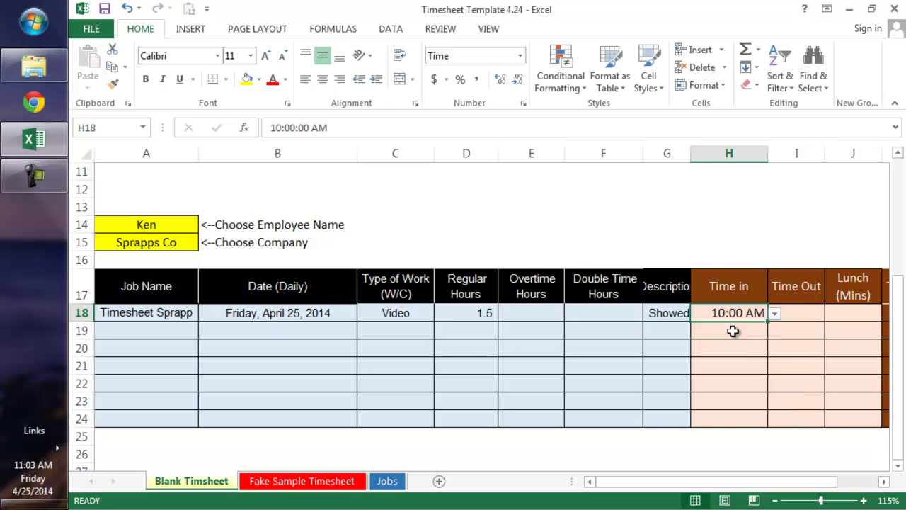
{"action": "left_click", "coordinate": [816, 309]}
{"action": "left_click", "coordinate": [834, 316]}
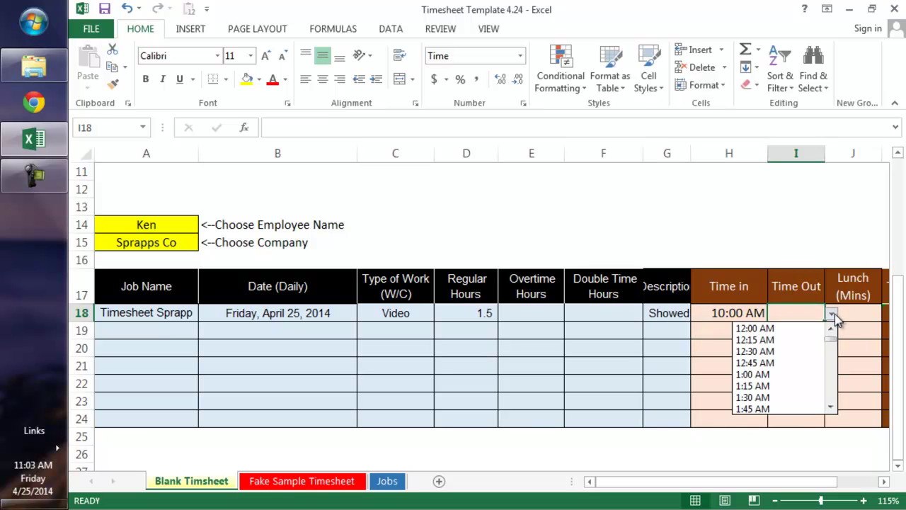
{"action": "left_click", "coordinate": [833, 369]}
{"action": "left_click", "coordinate": [834, 370]}
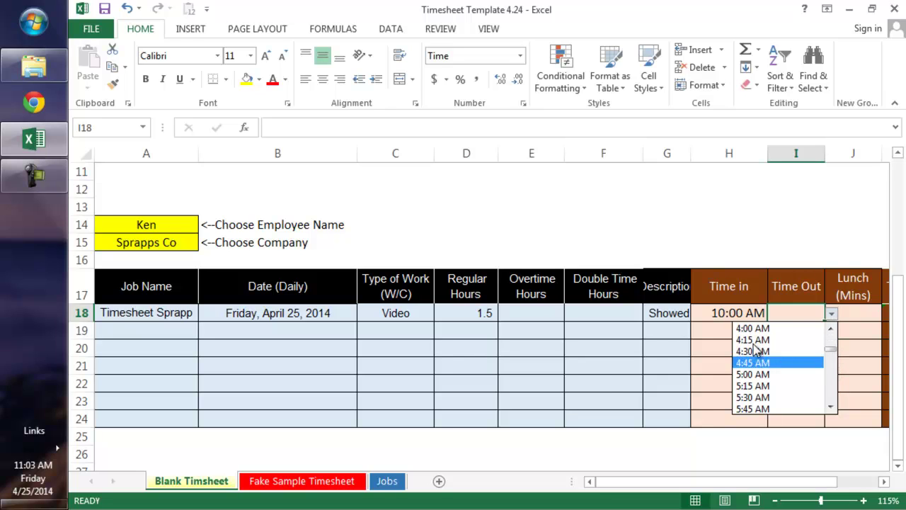
{"action": "left_click", "coordinate": [716, 359]}
Copy the Time In entry into Time Out cell I18, change it to 11:30 AM, and fit column I to its contents.
{"action": "left_click", "coordinate": [716, 317]}
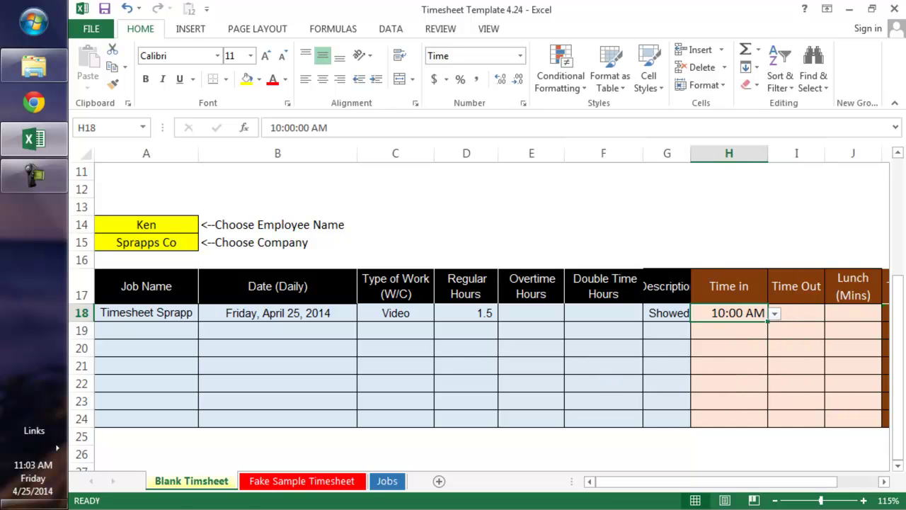
{"action": "key", "text": "ctrl+c"}
{"action": "key", "text": "Right"}
{"action": "key", "text": "ctrl+v"}
{"action": "key", "text": "Down"}
{"action": "key", "text": "Up"}
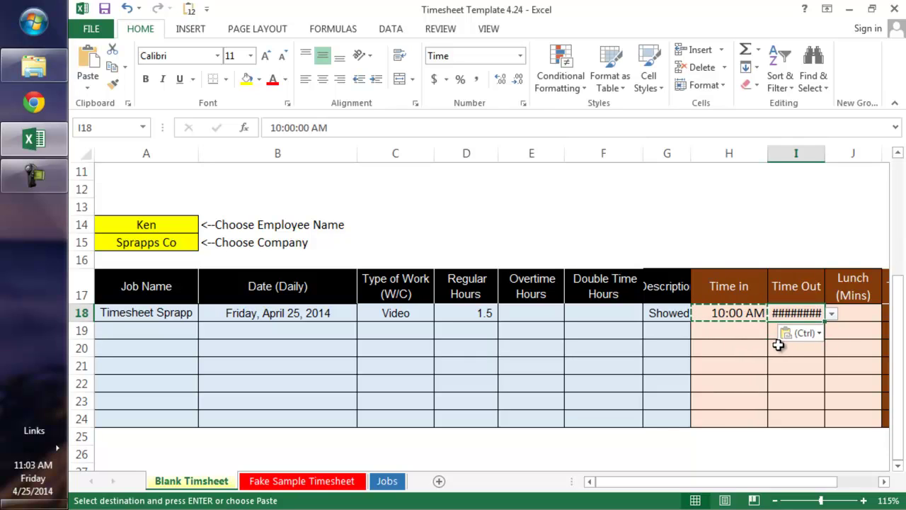
{"action": "left_click", "coordinate": [832, 314]}
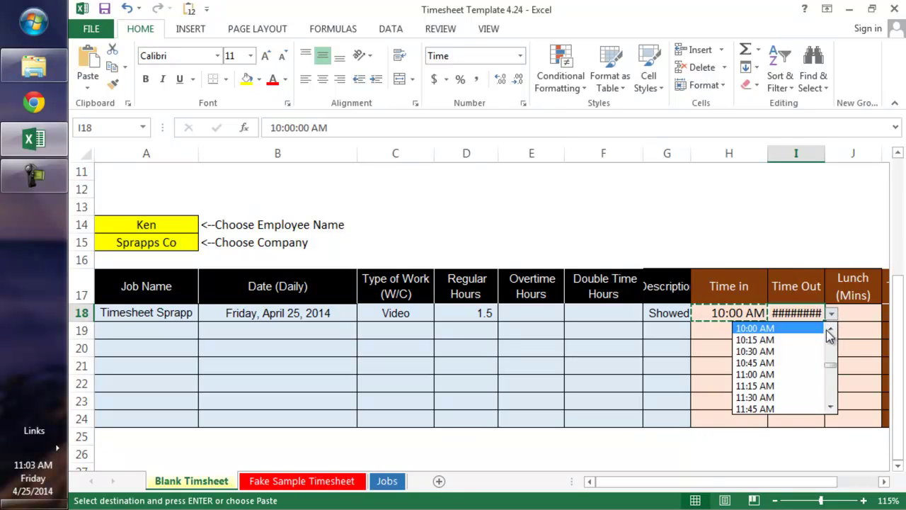
{"action": "left_click", "coordinate": [789, 397]}
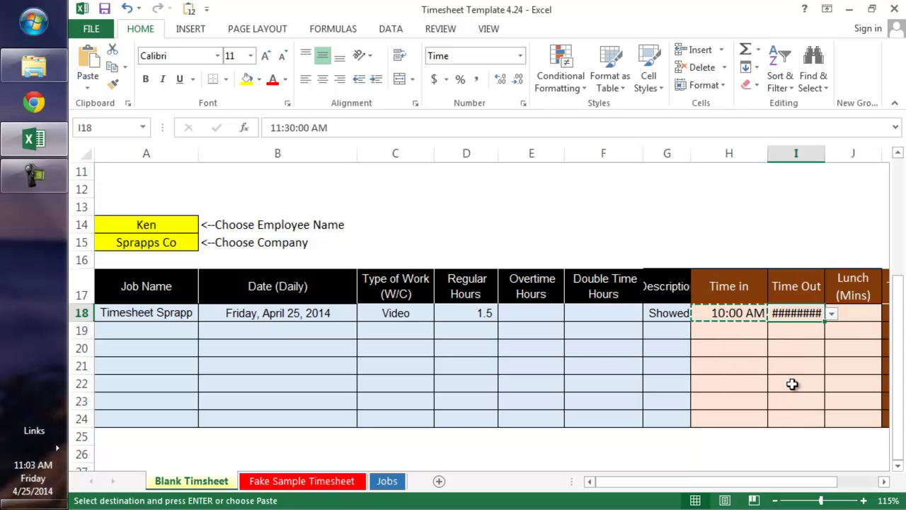
{"action": "double_click", "coordinate": [826, 155]}
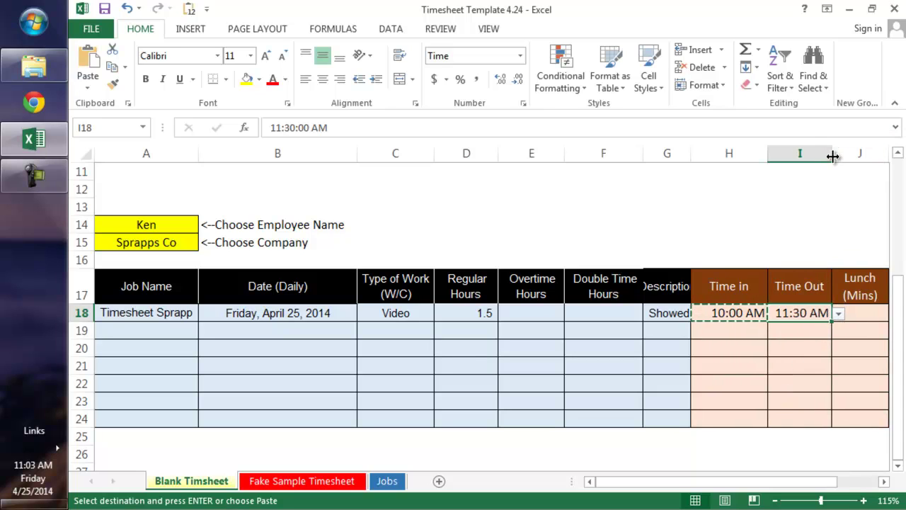
{"action": "left_click", "coordinate": [884, 481]}
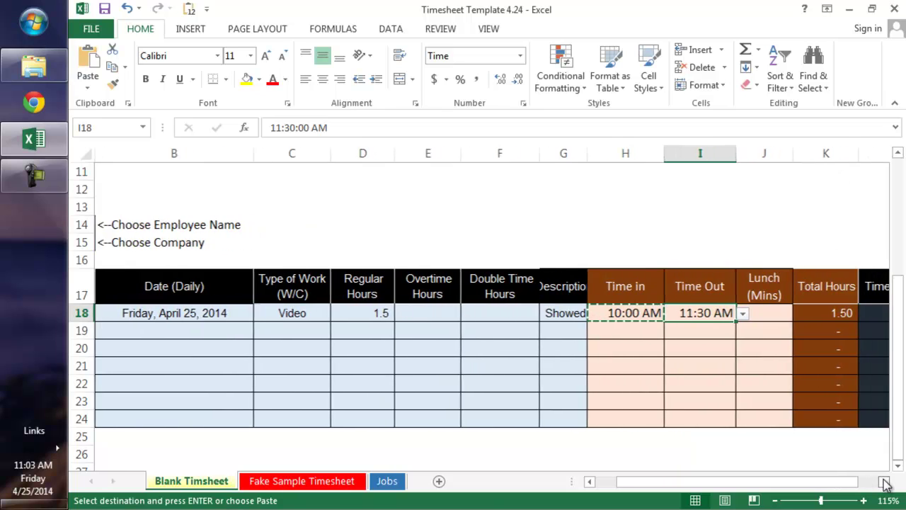
Examine the Total Hours and Time Used formulas in row 18, along with the Overtime Hours cells.
{"action": "left_click", "coordinate": [883, 481]}
{"action": "left_click", "coordinate": [682, 312]}
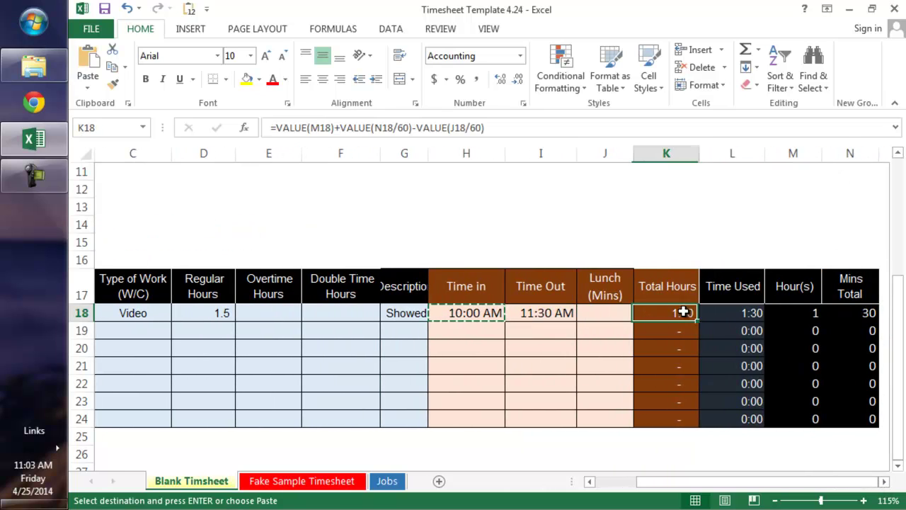
{"action": "left_click", "coordinate": [744, 312]}
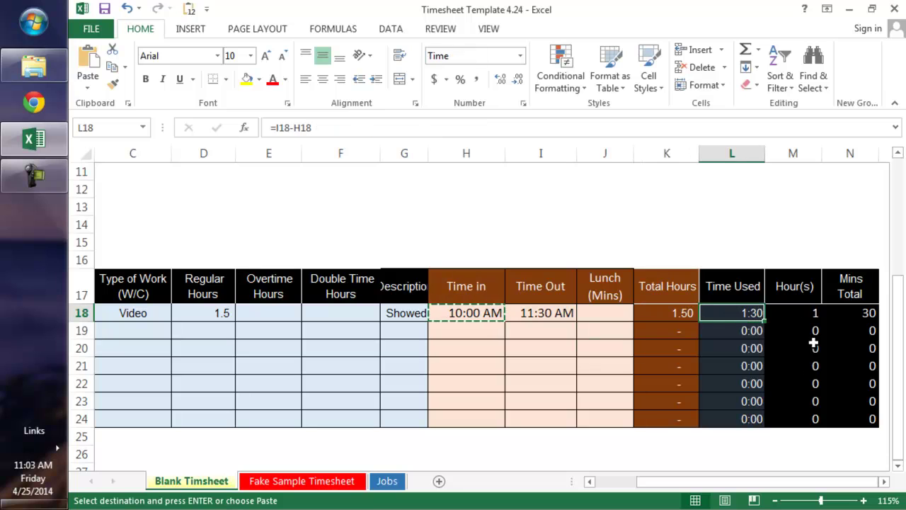
{"action": "left_click_drag", "start_coordinate": [776, 481], "coordinate": [729, 487]}
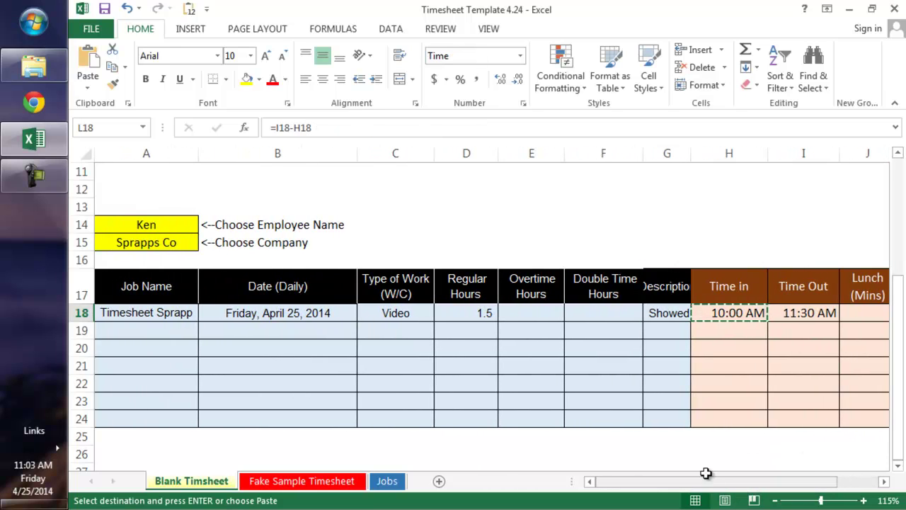
{"action": "left_click", "coordinate": [531, 313]}
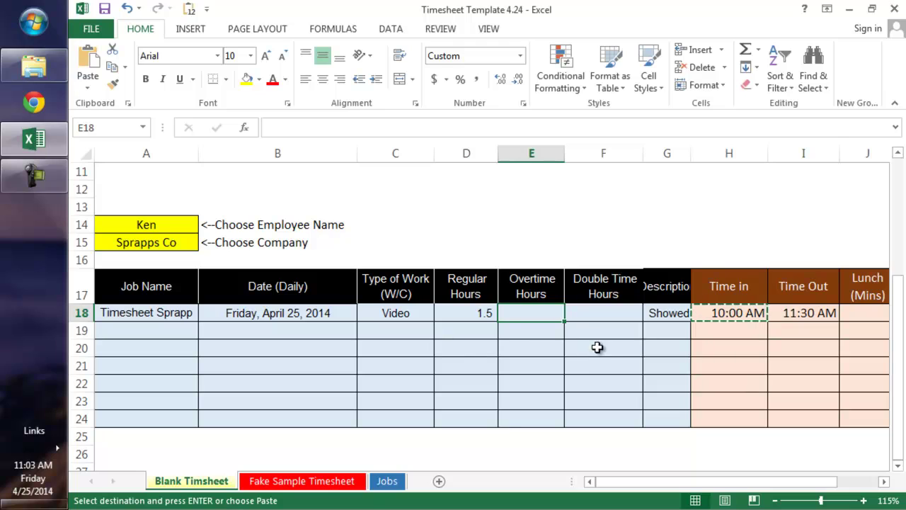
{"action": "left_click", "coordinate": [554, 331]}
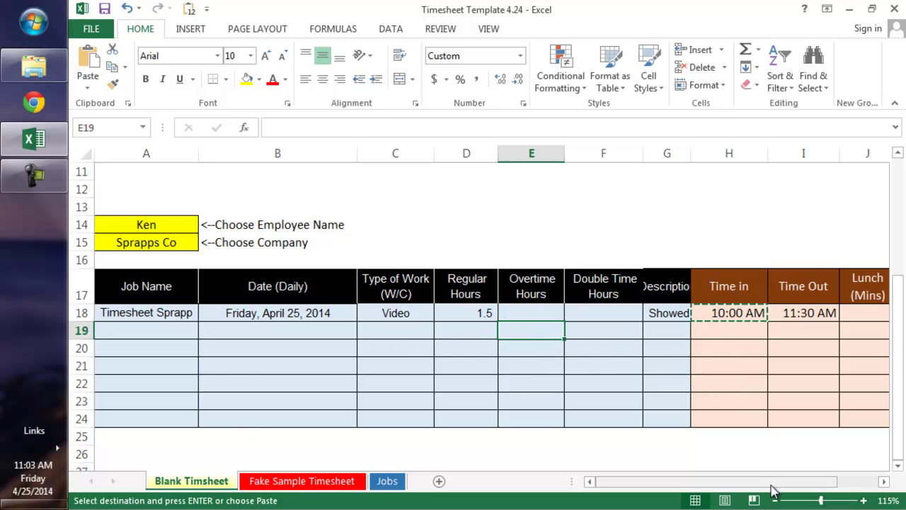
{"action": "left_click_drag", "start_coordinate": [772, 489], "coordinate": [544, 473]}
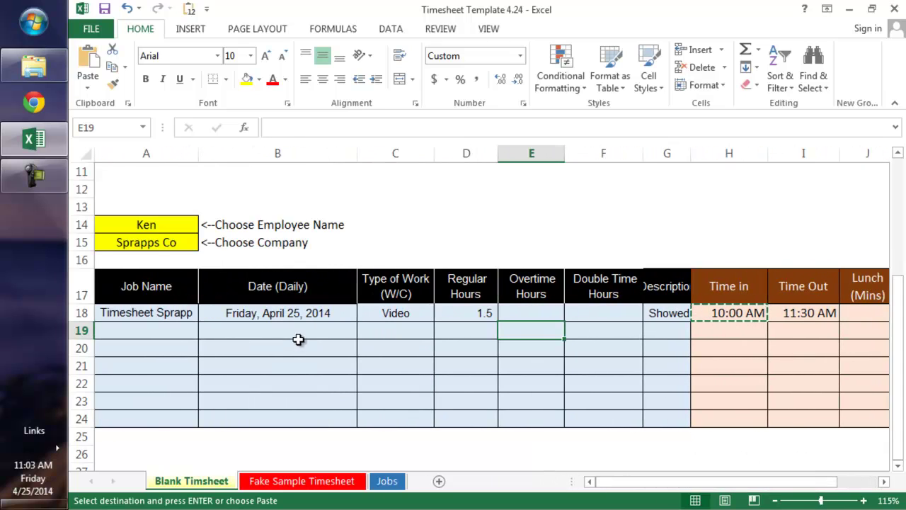
Refresh the Hours by Day pivot table above the blank timesheet and check its 4/25/2014 column.
{"action": "scroll", "coordinate": [265, 327], "scroll_direction": "up", "scroll_amount": 3}
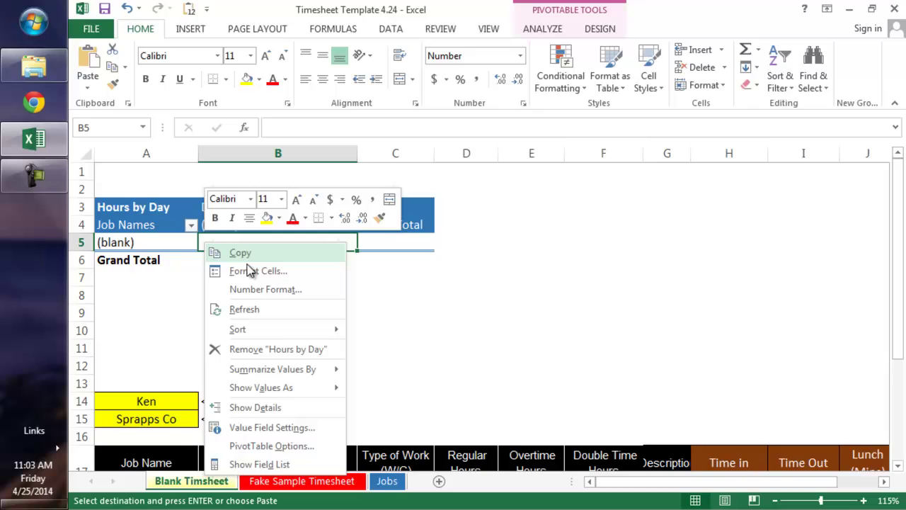
{"action": "left_click", "coordinate": [277, 311]}
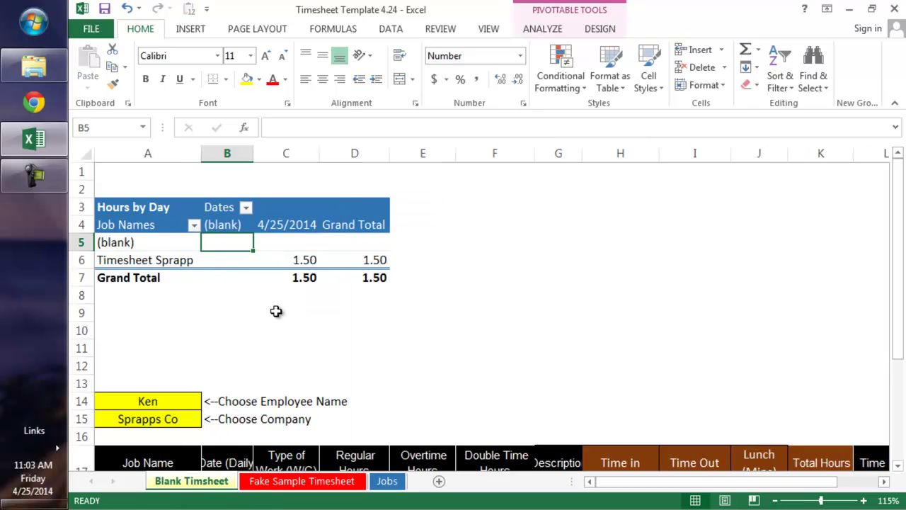
{"action": "left_click", "coordinate": [290, 225]}
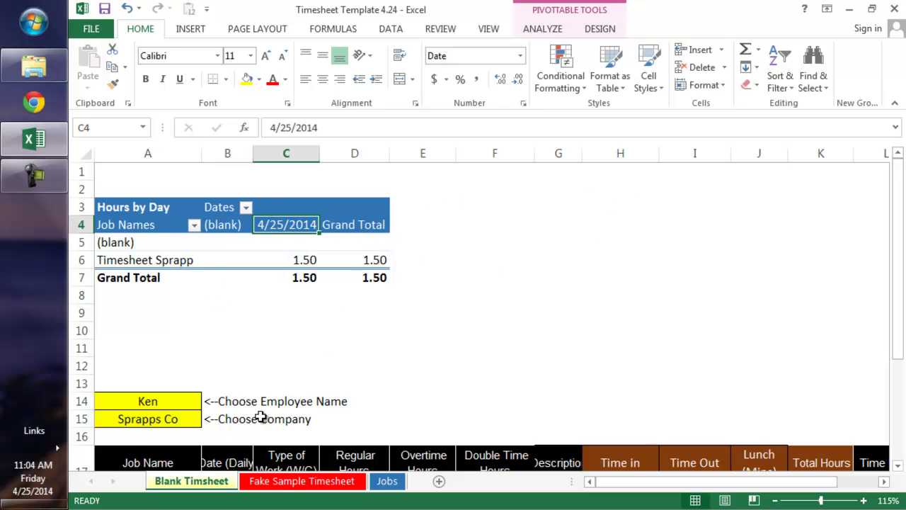
Open the Fake Sample Timesheet sheet, filter its Hours by Day pivot table to the Timesheet Sprapp job and refresh it.
{"action": "left_click", "coordinate": [302, 482]}
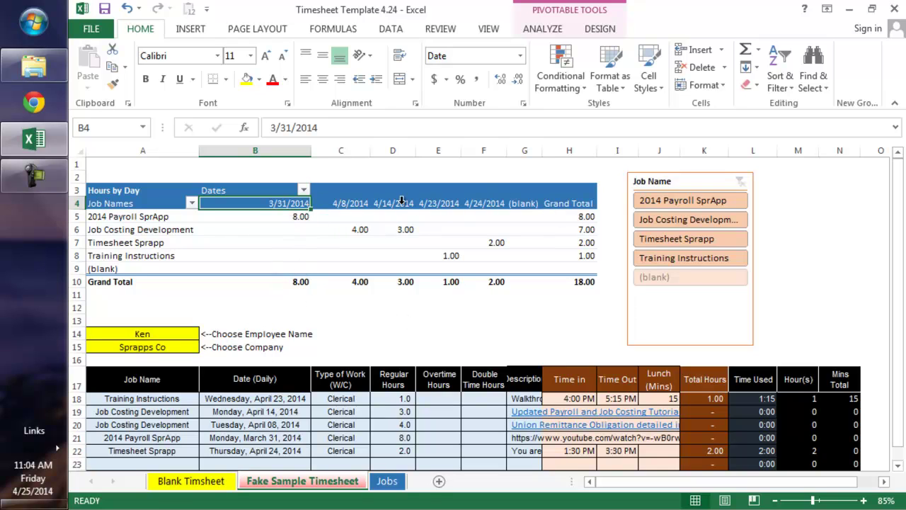
{"action": "left_click", "coordinate": [572, 279]}
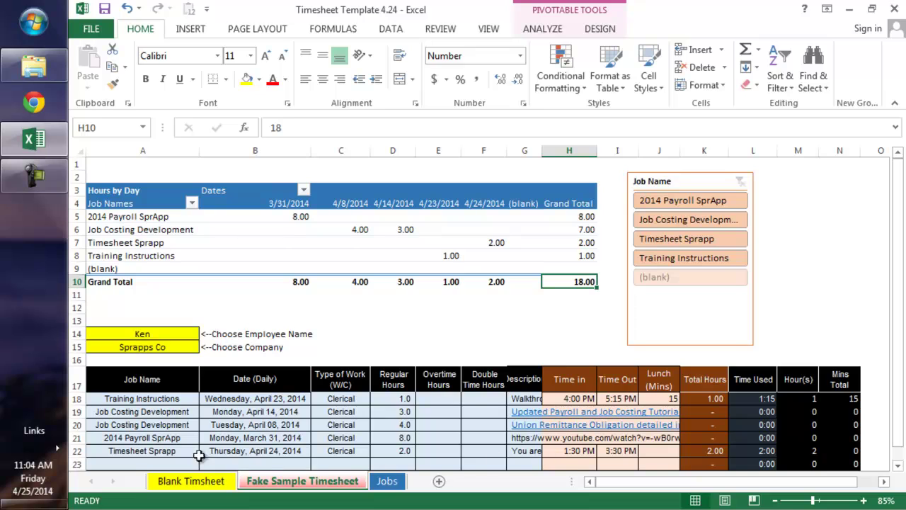
{"action": "left_click", "coordinate": [685, 242]}
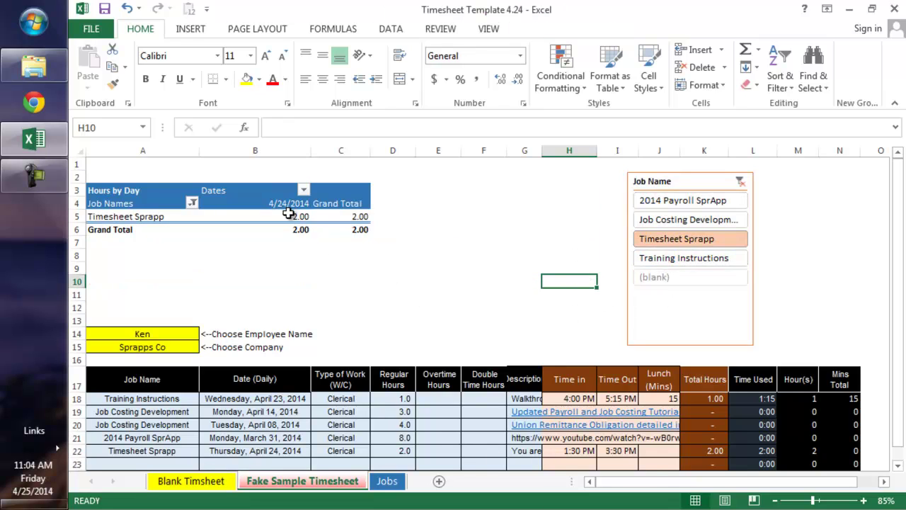
{"action": "right_click", "coordinate": [290, 215]}
{"action": "left_click", "coordinate": [331, 276]}
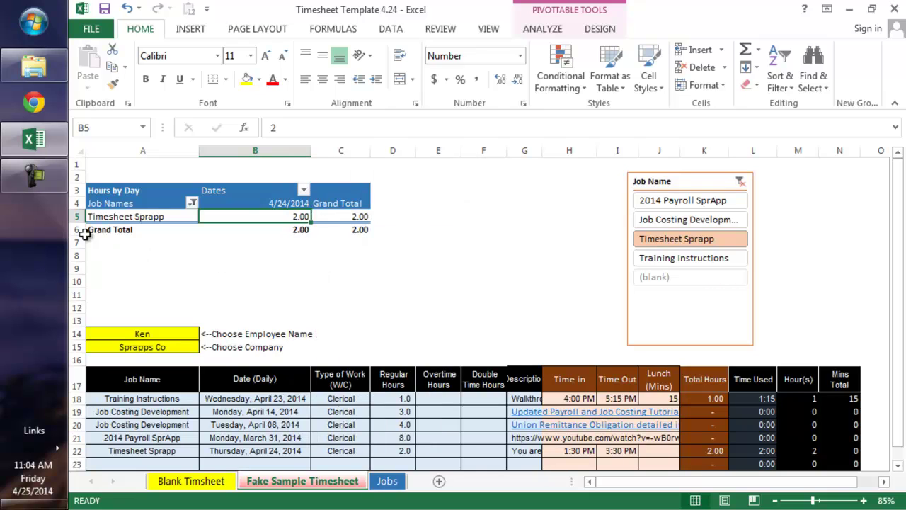
{"action": "left_click", "coordinate": [290, 204]}
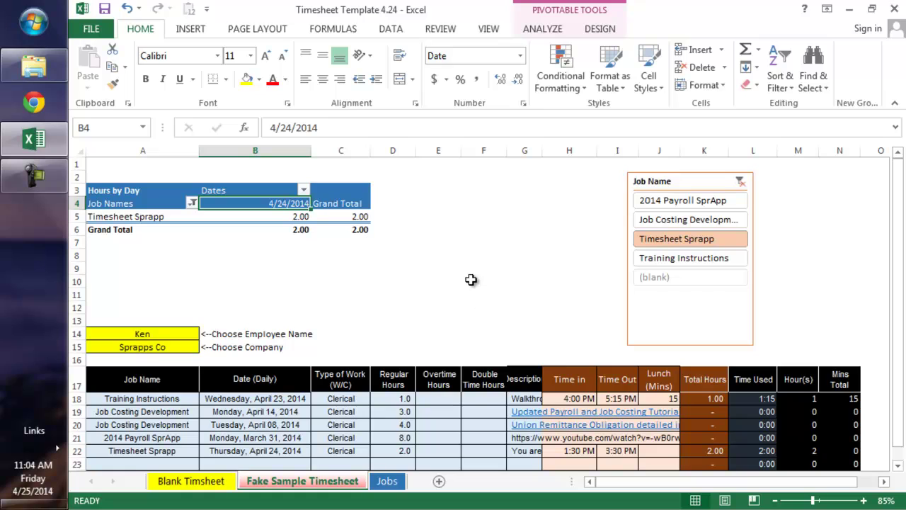
Filter the sample pivot table to Job Costing Development, look over its hours per date, and clear the job name filter.
{"action": "left_click", "coordinate": [711, 220]}
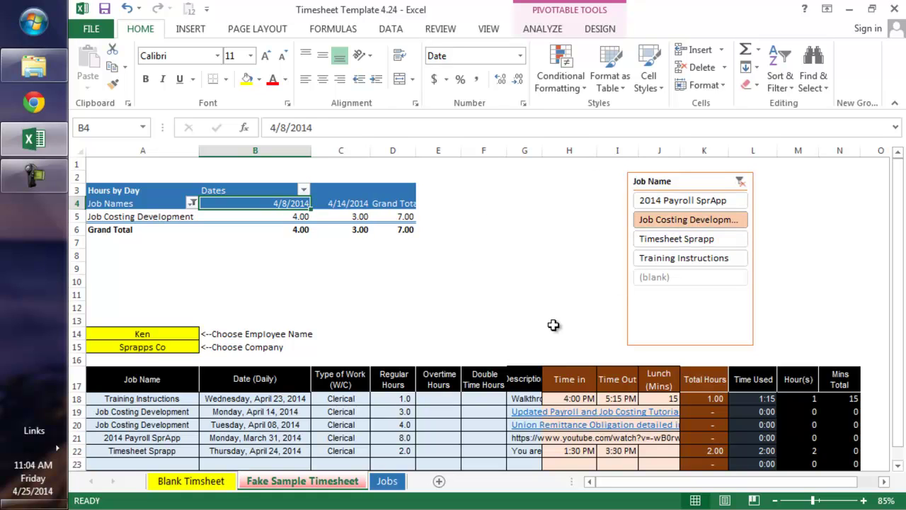
{"action": "left_click", "coordinate": [292, 217]}
{"action": "left_click", "coordinate": [337, 216]}
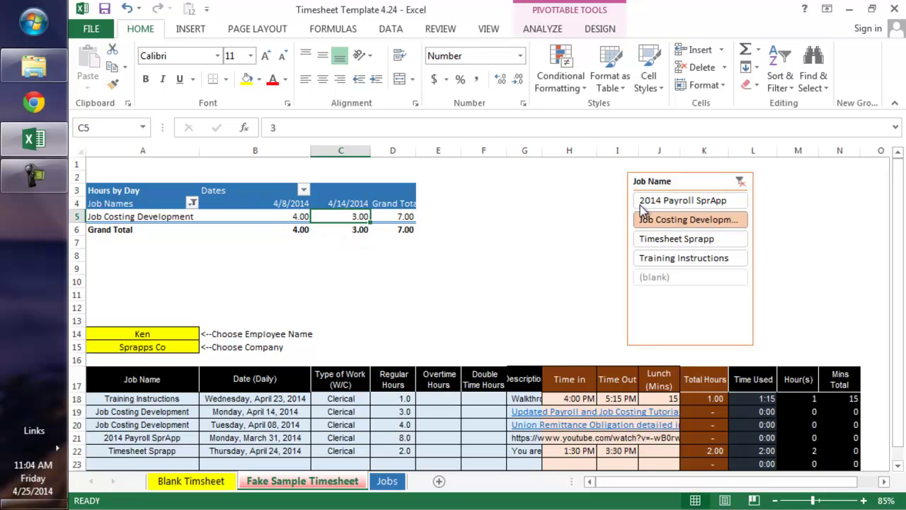
{"action": "left_click", "coordinate": [741, 182]}
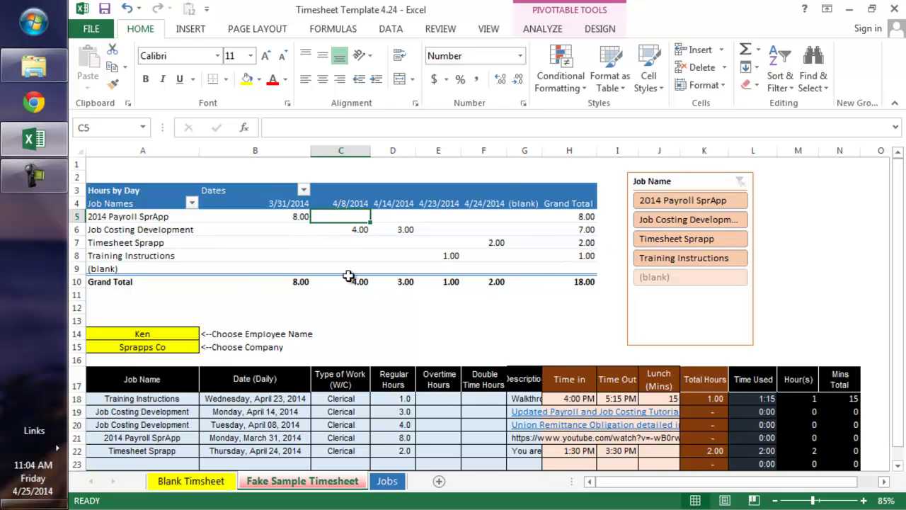
Show the sample pivot table's field list and try to add the Description field to the rows beneath Job Name.
{"action": "left_click", "coordinate": [137, 229]}
{"action": "right_click", "coordinate": [337, 244]}
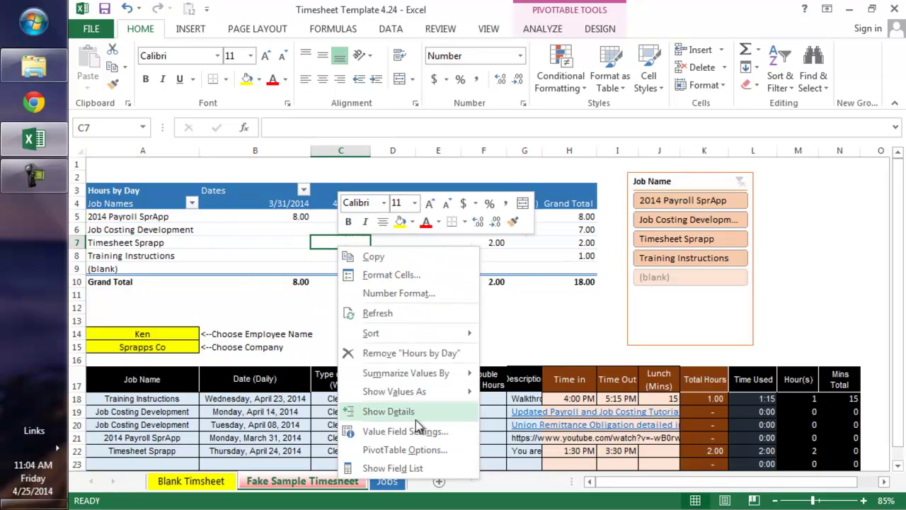
{"action": "left_click", "coordinate": [434, 468]}
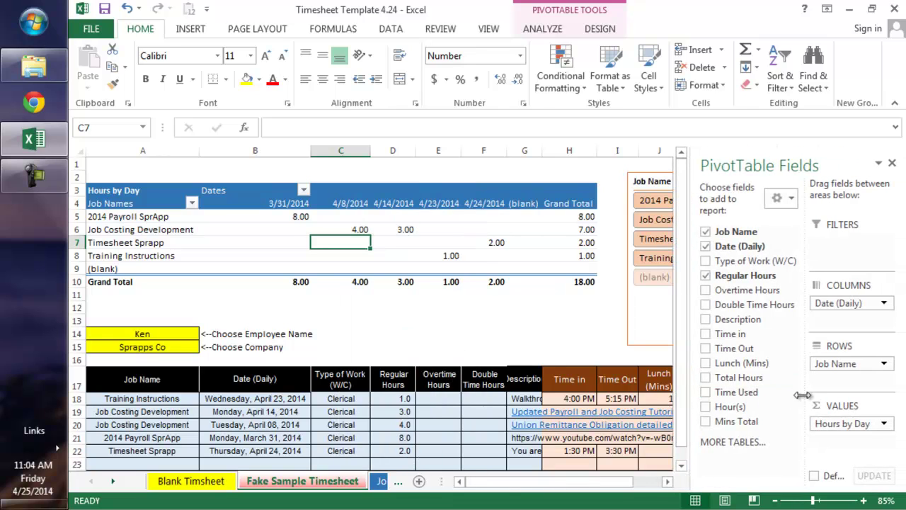
{"action": "left_click_drag", "start_coordinate": [767, 320], "coordinate": [850, 379]}
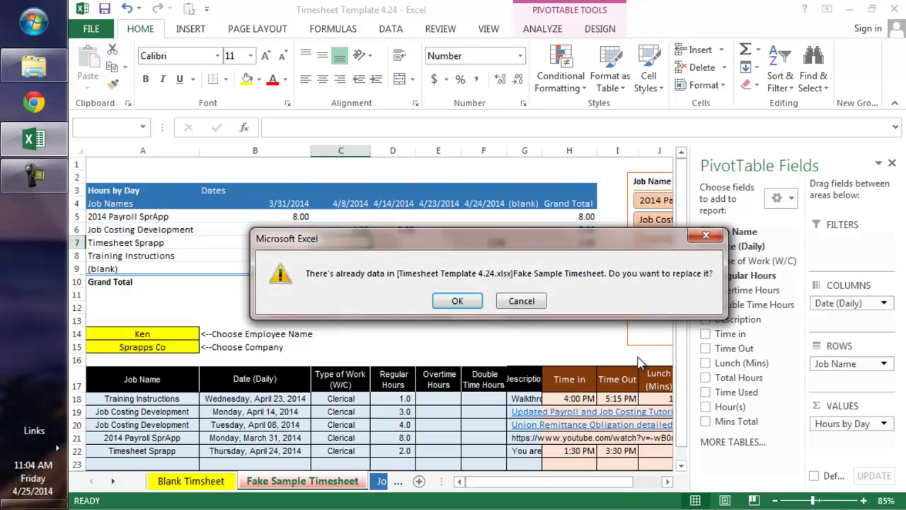
{"action": "left_click", "coordinate": [516, 302]}
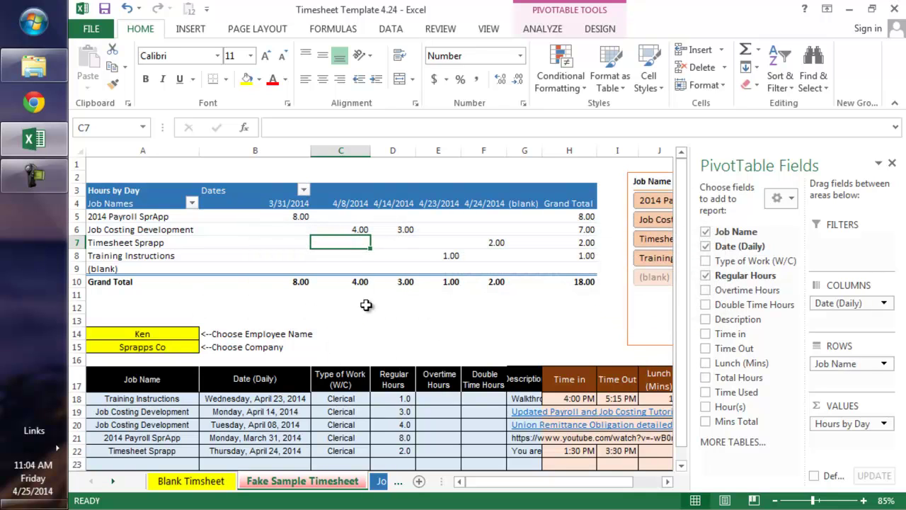
{"action": "left_click", "coordinate": [323, 308]}
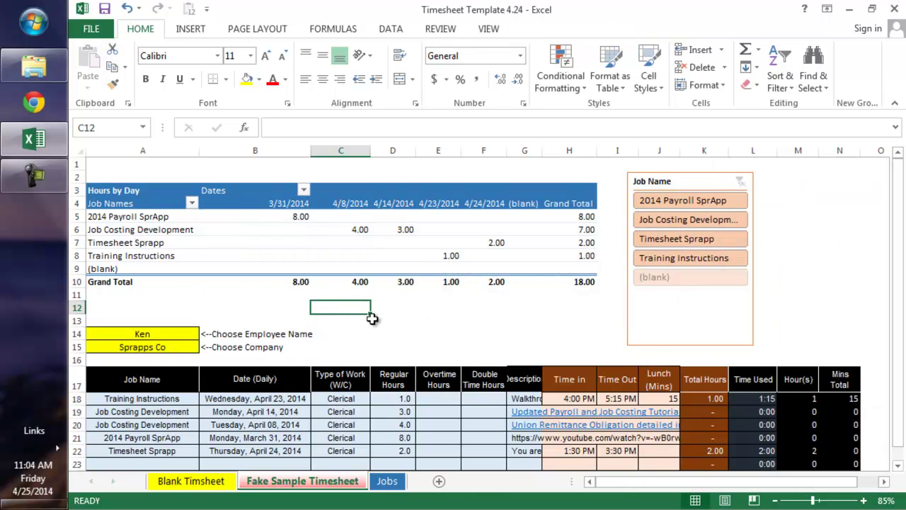
Insert 19 blank rows at rows 13 to 31, between the sample pivot table and the employee name cell.
{"action": "left_click", "coordinate": [153, 246]}
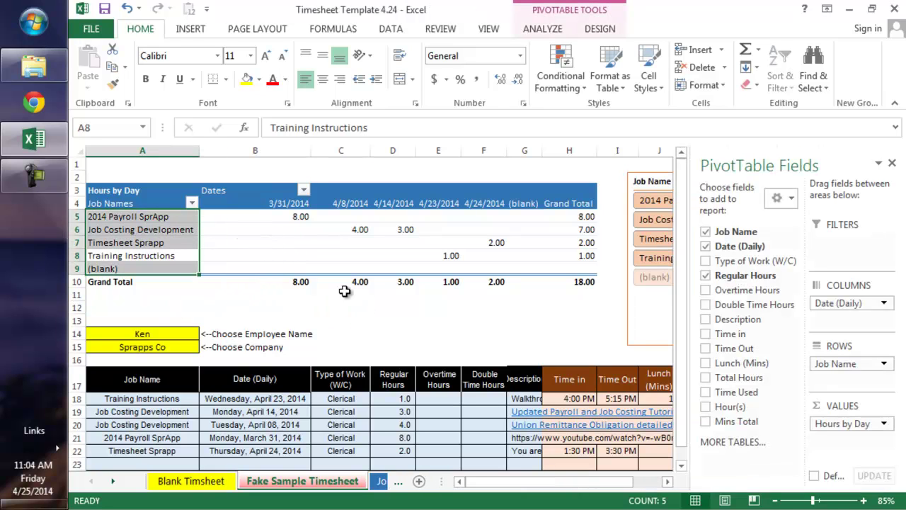
{"action": "left_click", "coordinate": [344, 291]}
{"action": "left_click", "coordinate": [379, 296]}
{"action": "scroll", "coordinate": [369, 304], "scroll_direction": "down", "scroll_amount": 1}
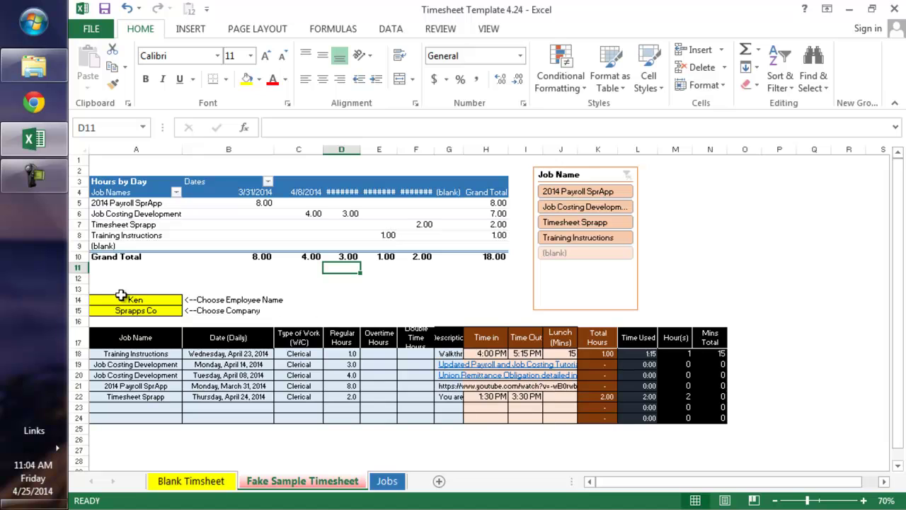
{"action": "left_click_drag", "start_coordinate": [73, 289], "coordinate": [137, 409]}
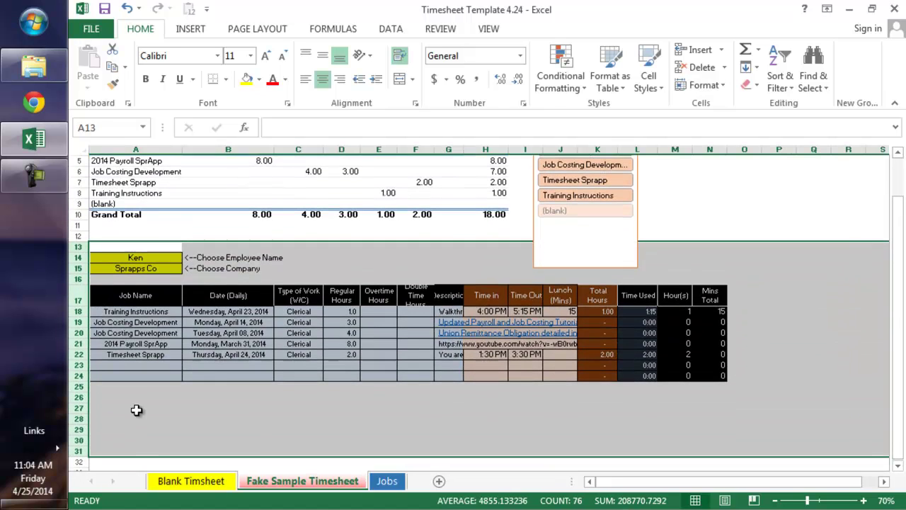
{"action": "right_click", "coordinate": [137, 410]}
{"action": "left_click", "coordinate": [202, 255]}
{"action": "left_click", "coordinate": [416, 310]}
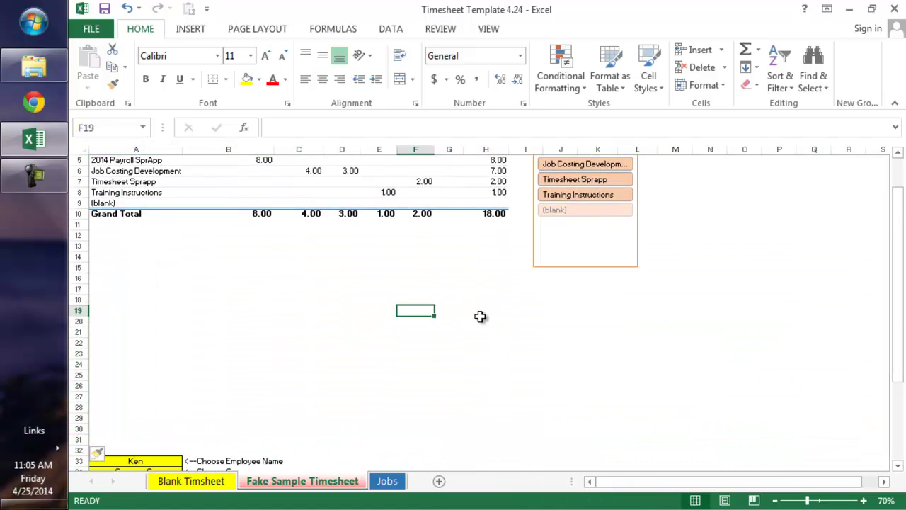
{"action": "scroll", "coordinate": [480, 316], "scroll_direction": "down", "scroll_amount": 5}
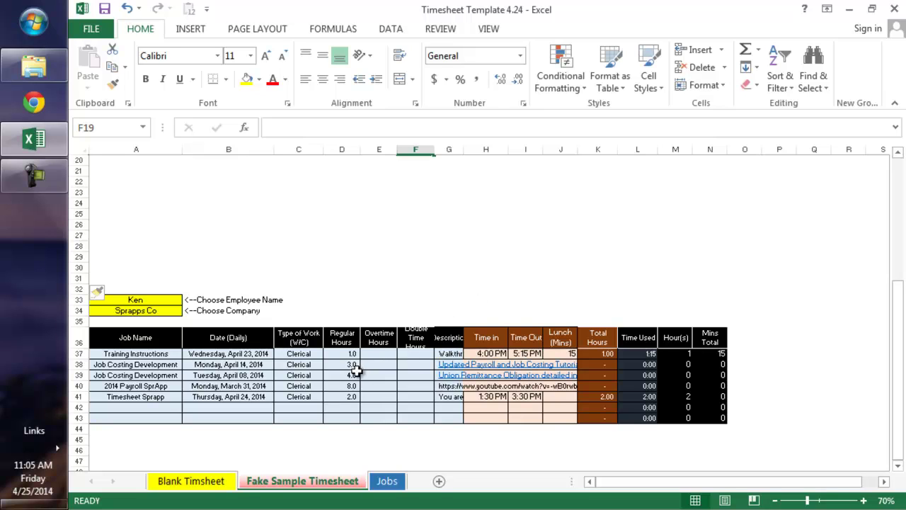
Add the Description field to the sample pivot table's rows beneath Job Name.
{"action": "scroll", "coordinate": [350, 354], "scroll_direction": "up", "scroll_amount": 6}
{"action": "left_click", "coordinate": [139, 224]}
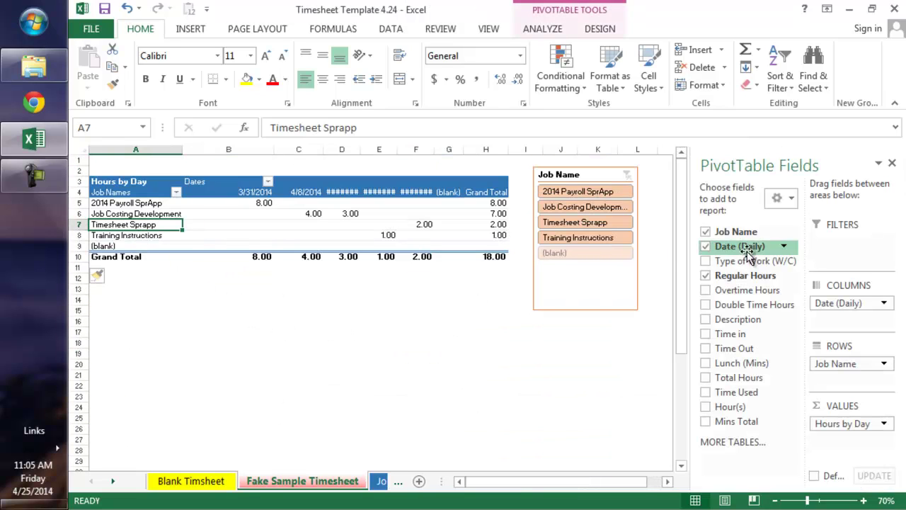
{"action": "left_click_drag", "start_coordinate": [716, 325], "coordinate": [841, 380]}
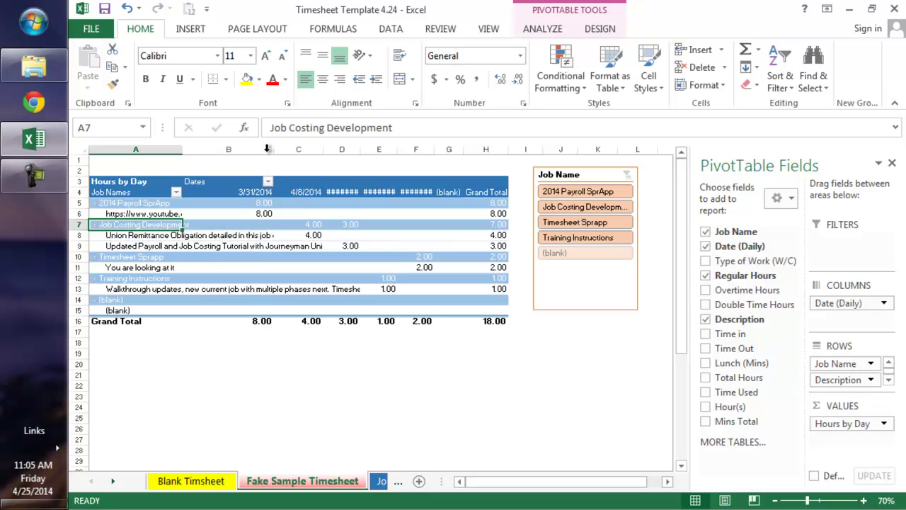
Apply the dark blue PivotTable style from the second row of the Medium group to the sample pivot table.
{"action": "left_click", "coordinate": [597, 37]}
{"action": "left_click", "coordinate": [795, 89]}
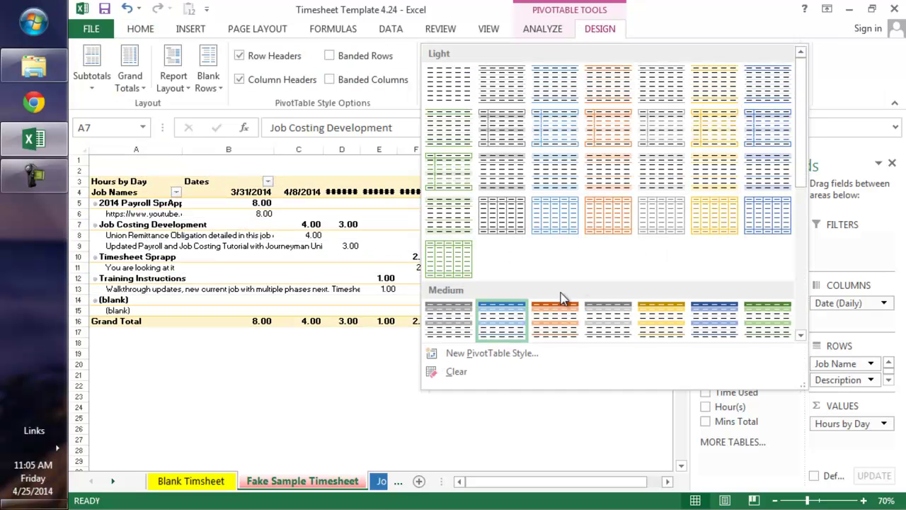
{"action": "left_click_drag", "start_coordinate": [803, 177], "coordinate": [818, 252]}
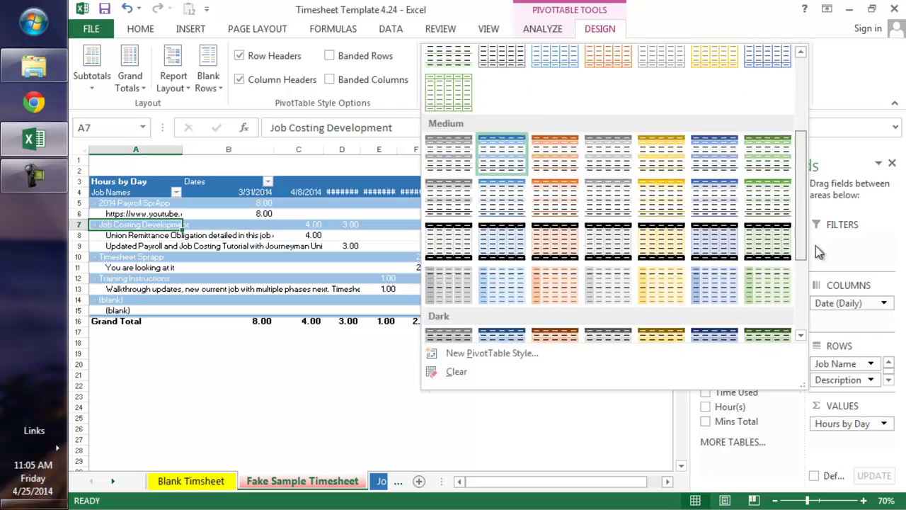
{"action": "scroll", "coordinate": [624, 241], "scroll_direction": "down", "scroll_amount": 1}
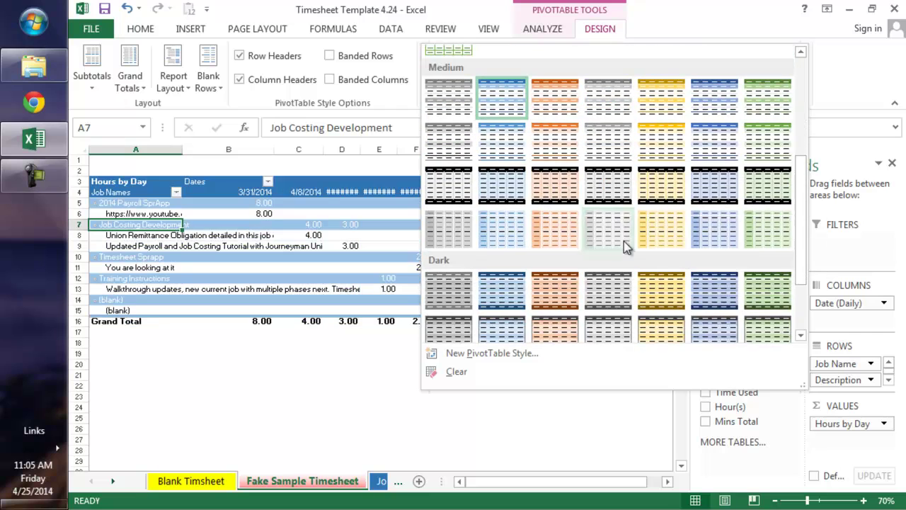
{"action": "left_click", "coordinate": [733, 161]}
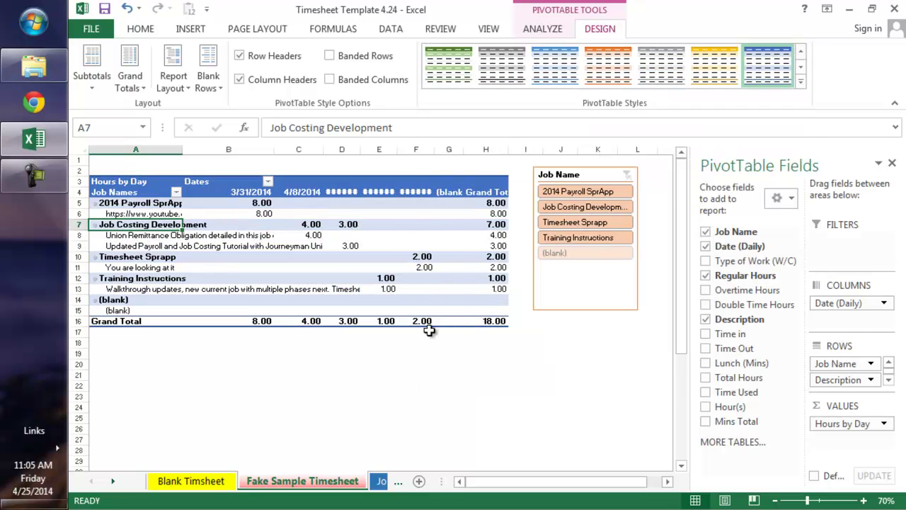
Fit columns B through H of the sample timesheet to their contents.
{"action": "left_click_drag", "start_coordinate": [241, 146], "coordinate": [462, 130]}
{"action": "double_click", "coordinate": [434, 149]}
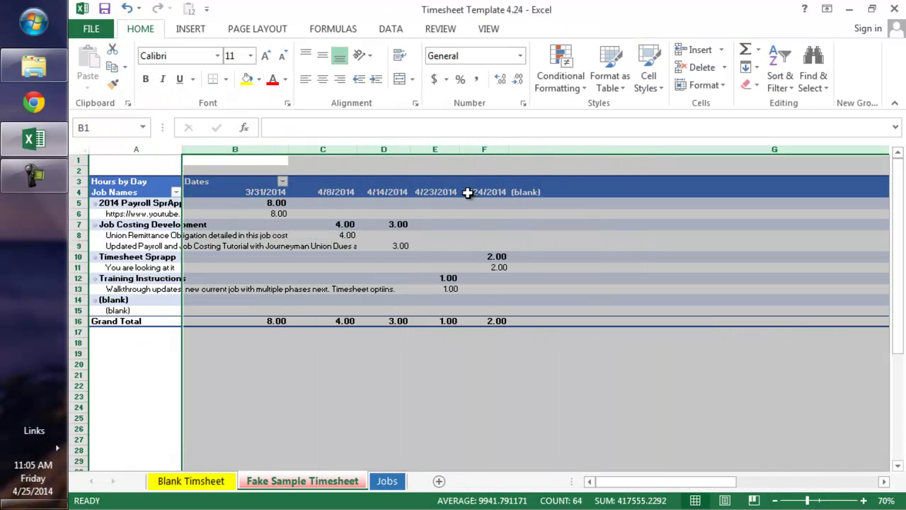
{"action": "scroll", "coordinate": [474, 284], "scroll_direction": "down", "scroll_amount": 2}
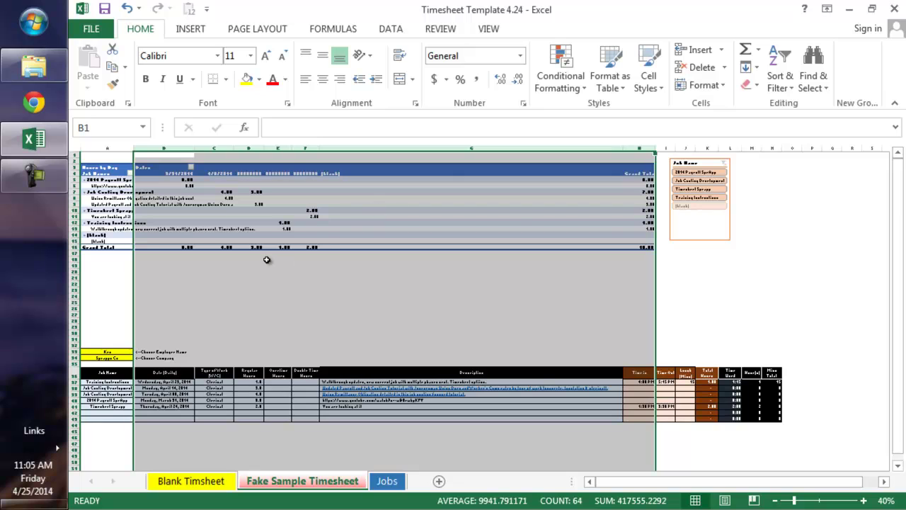
Narrow the wide Description column G of the sample timesheet by eye to bring the pivot table's Grand Total column closer.
{"action": "left_click", "coordinate": [714, 273]}
{"action": "scroll", "coordinate": [698, 287], "scroll_direction": "up", "scroll_amount": 1}
{"action": "scroll", "coordinate": [698, 287], "scroll_direction": "up", "scroll_amount": 3}
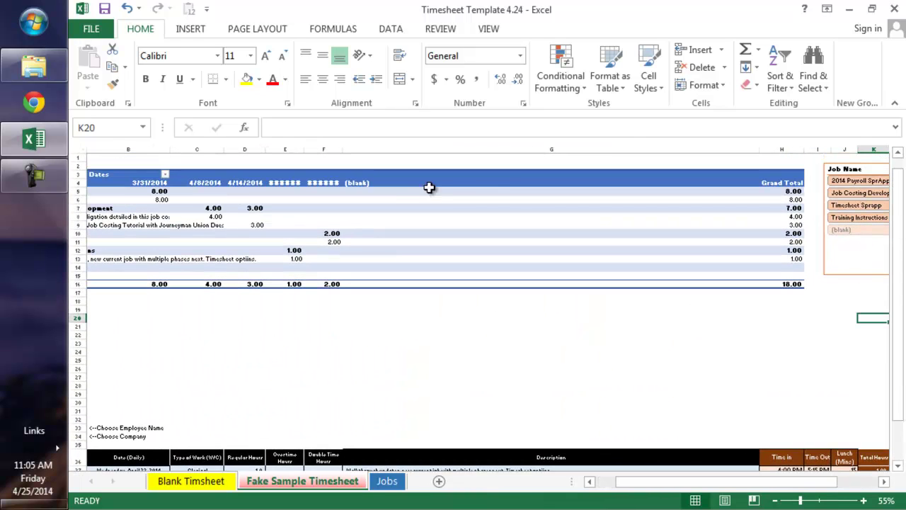
{"action": "left_click_drag", "start_coordinate": [759, 150], "coordinate": [402, 154]}
{"action": "left_click_drag", "start_coordinate": [714, 487], "coordinate": [615, 479]}
{"action": "scroll", "coordinate": [344, 299], "scroll_direction": "up", "scroll_amount": 1}
{"action": "scroll", "coordinate": [386, 229], "scroll_direction": "up", "scroll_amount": 2}
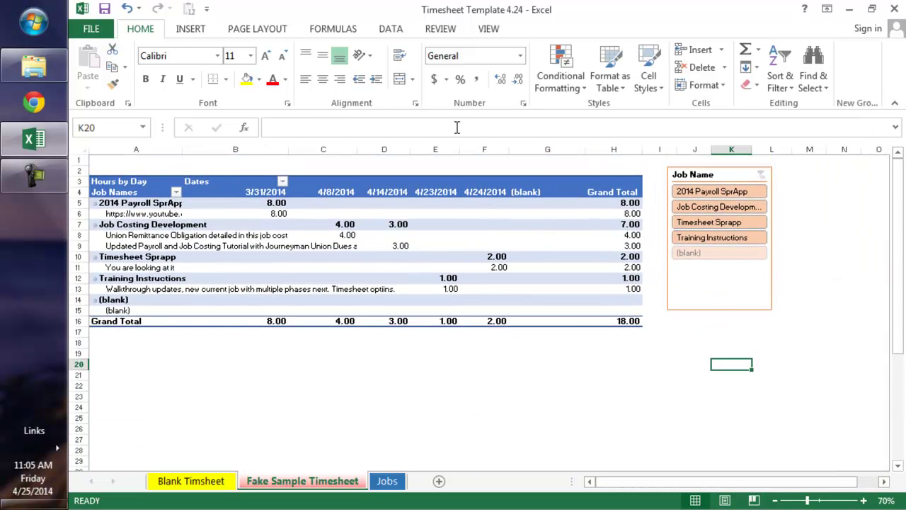
Set the width of column G in the sample timesheet to 20.
{"action": "left_click", "coordinate": [555, 150]}
{"action": "right_click", "coordinate": [555, 152]}
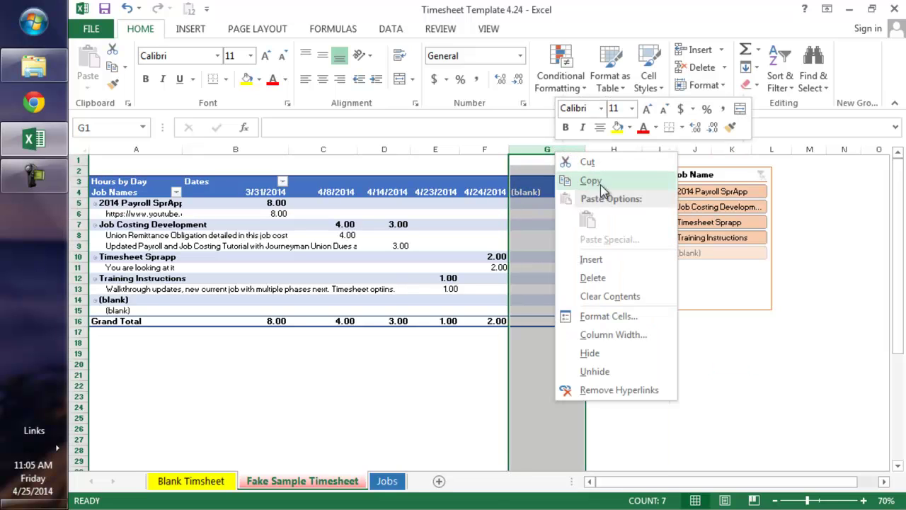
{"action": "left_click", "coordinate": [613, 334]}
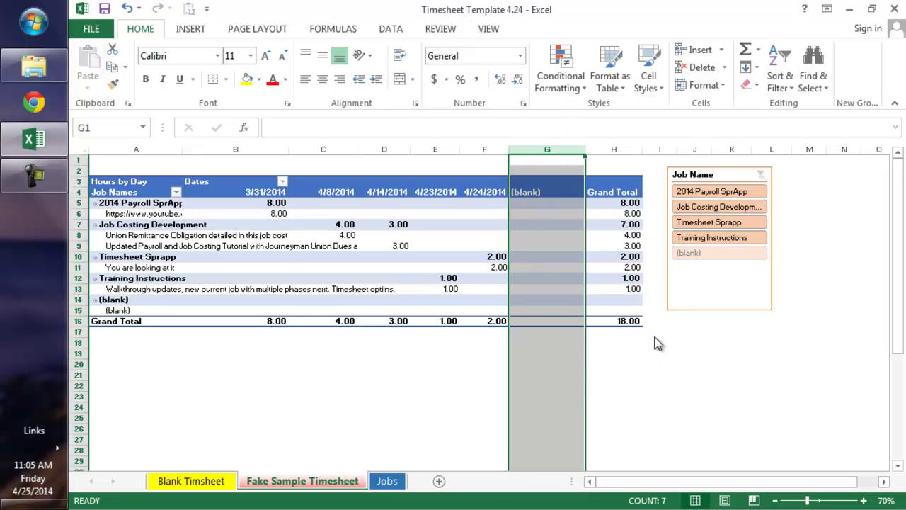
{"action": "type", "text": "2"}
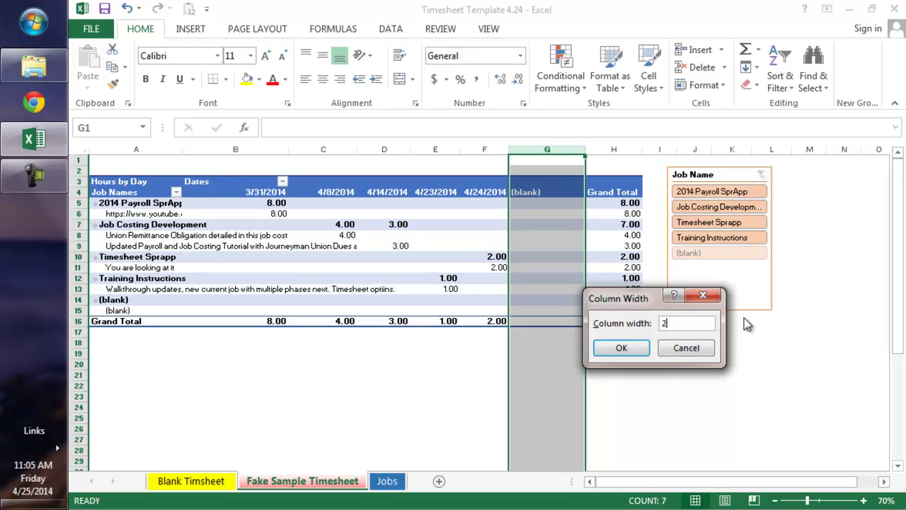
{"action": "type", "text": "0"}
{"action": "key", "text": "Return"}
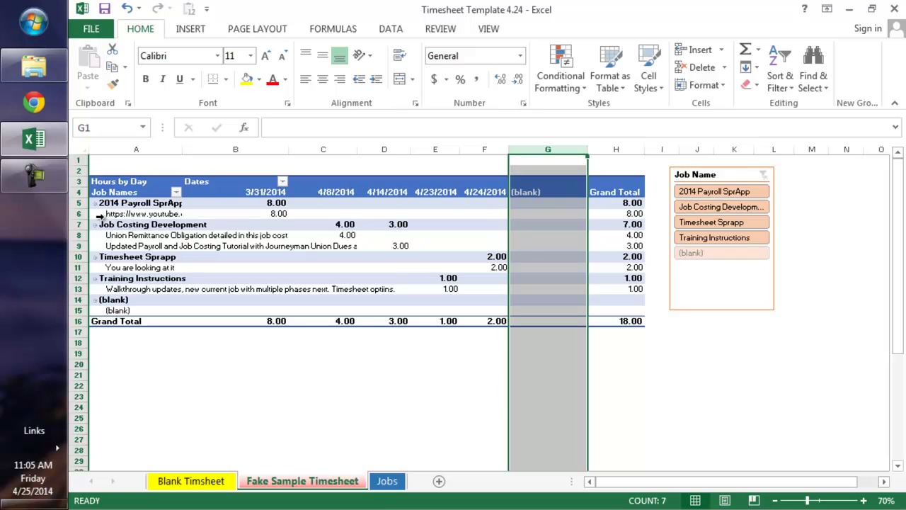
Collapse the entire Job Name field in the sample pivot table to hide the description rows.
{"action": "left_click", "coordinate": [113, 197]}
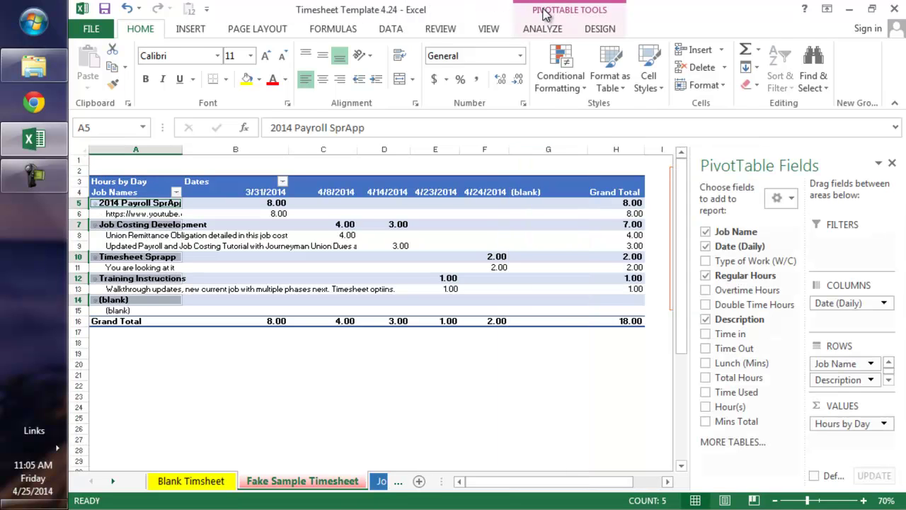
{"action": "left_click", "coordinate": [543, 28]}
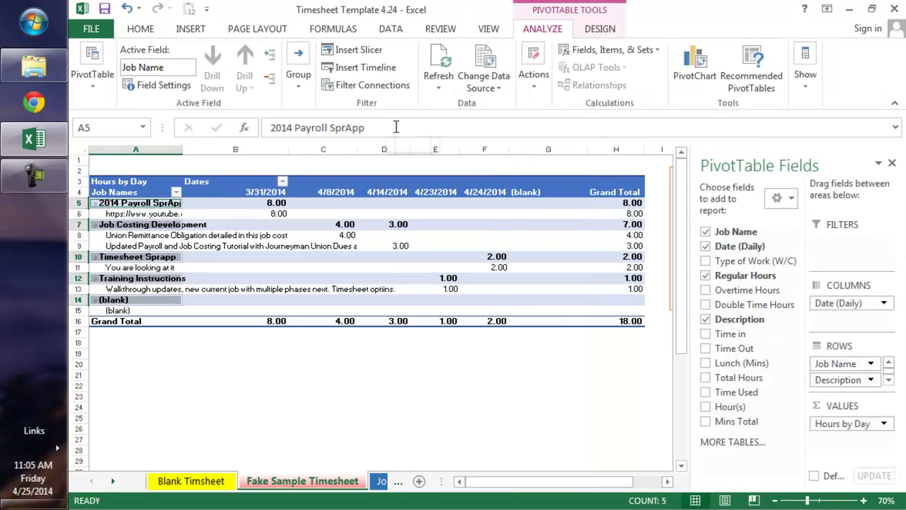
{"action": "left_click", "coordinate": [269, 78]}
{"action": "left_click_drag", "start_coordinate": [240, 320], "coordinate": [260, 308]}
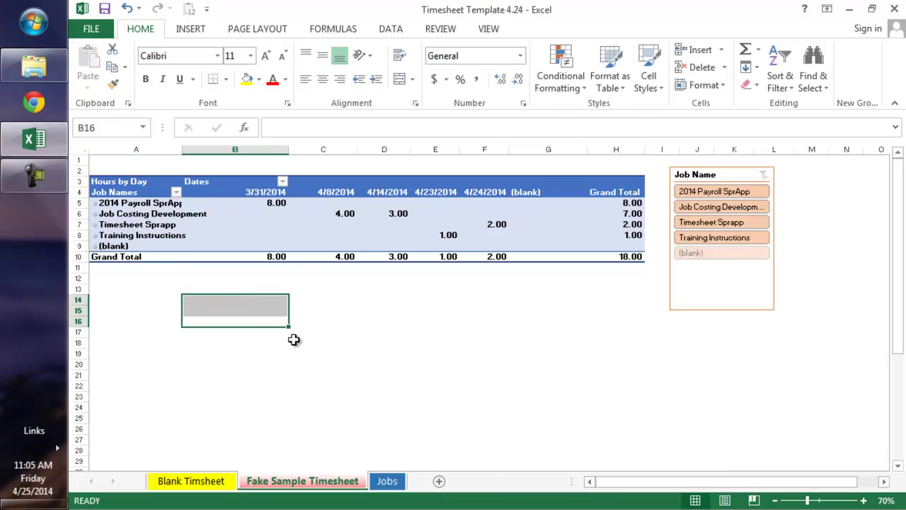
{"action": "scroll", "coordinate": [184, 358], "scroll_direction": "down", "scroll_amount": 7}
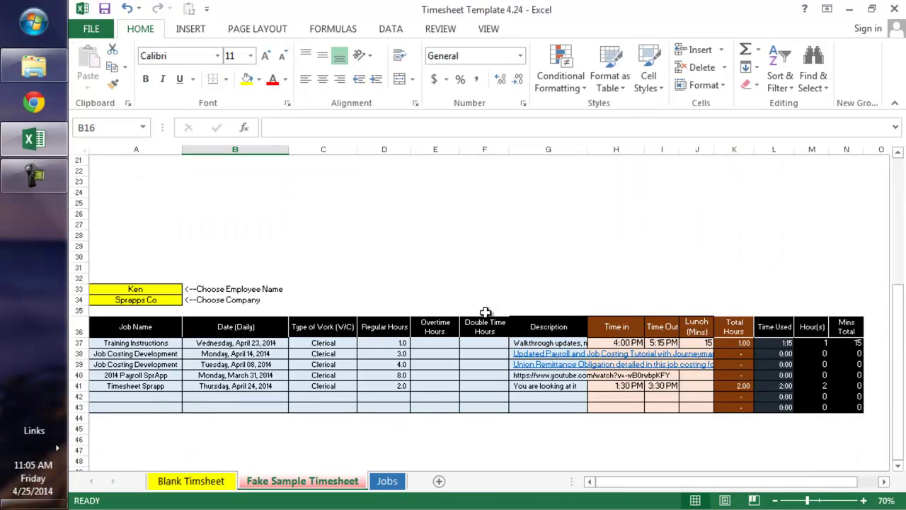
{"action": "left_click", "coordinate": [667, 364]}
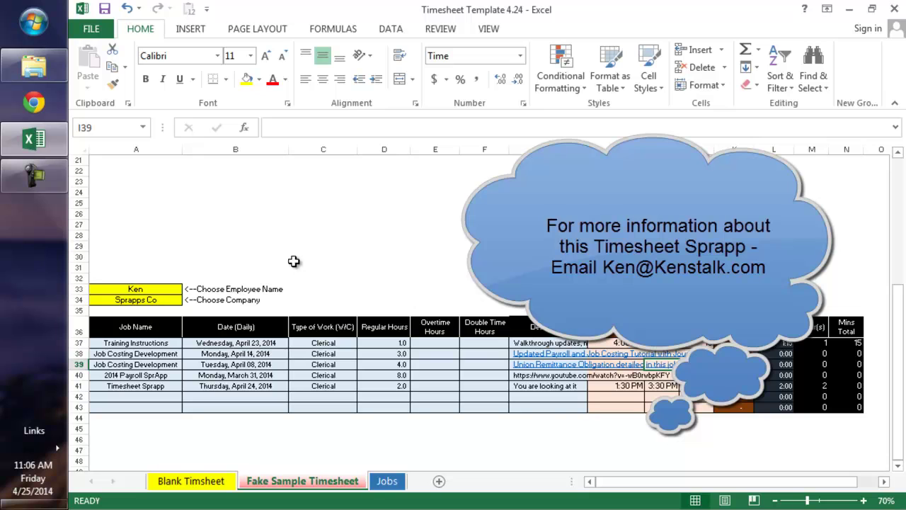
{"action": "scroll", "coordinate": [449, 384], "scroll_direction": "up", "scroll_amount": 7}
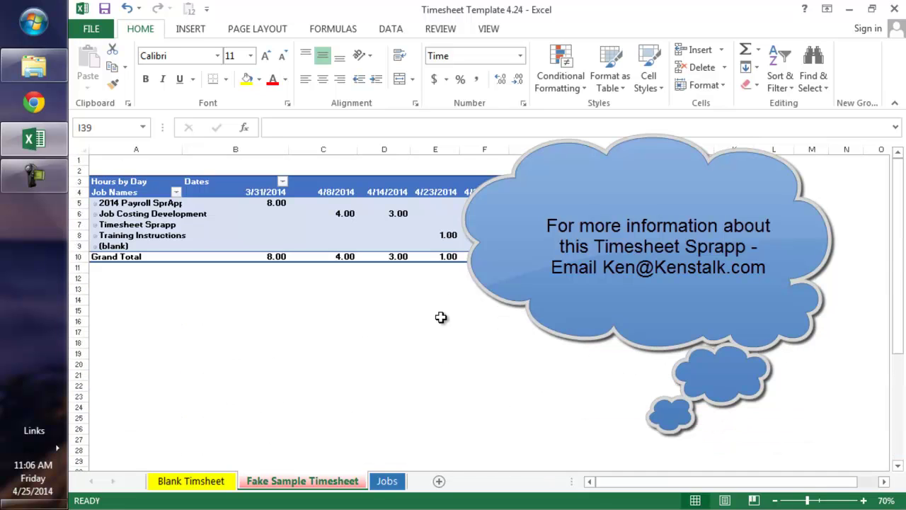